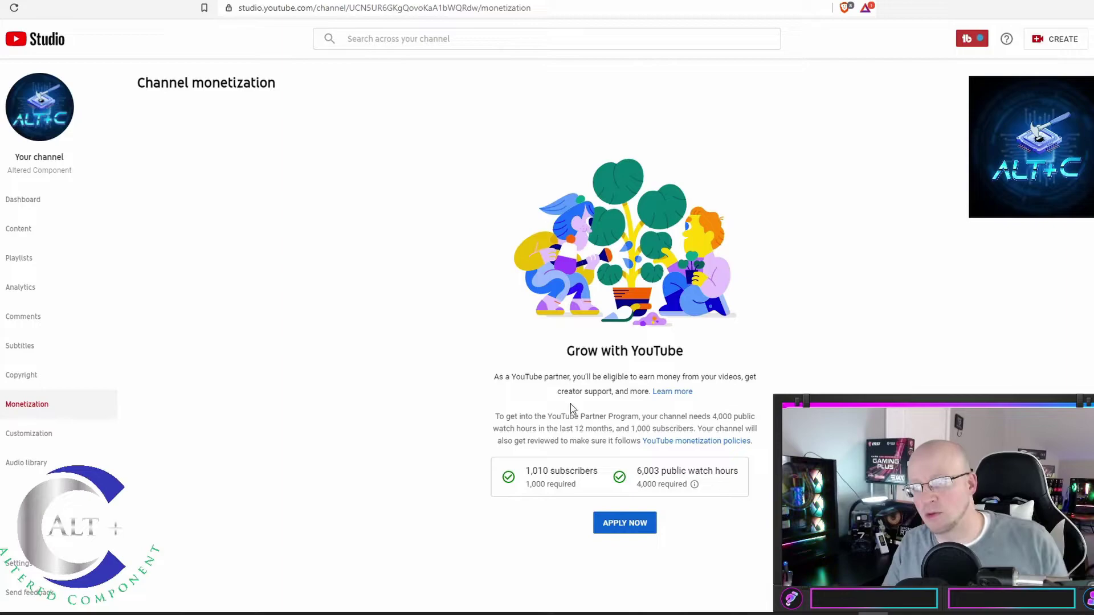
- Apply to the YouTube Partner Program and open Step 1's Partner Program terms
left_click(625, 522)
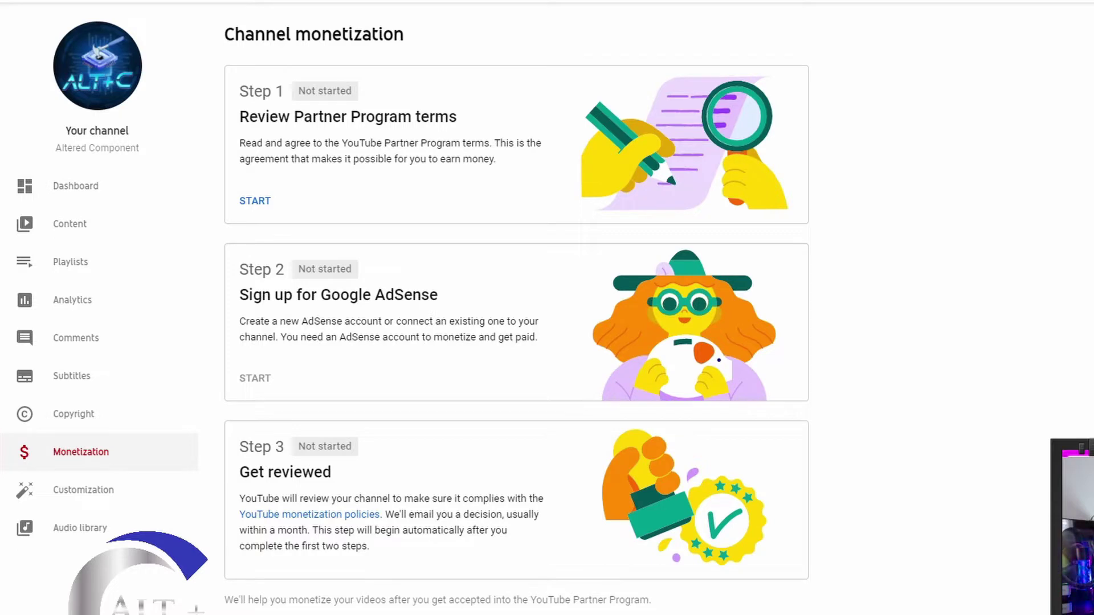
left_click(264, 211)
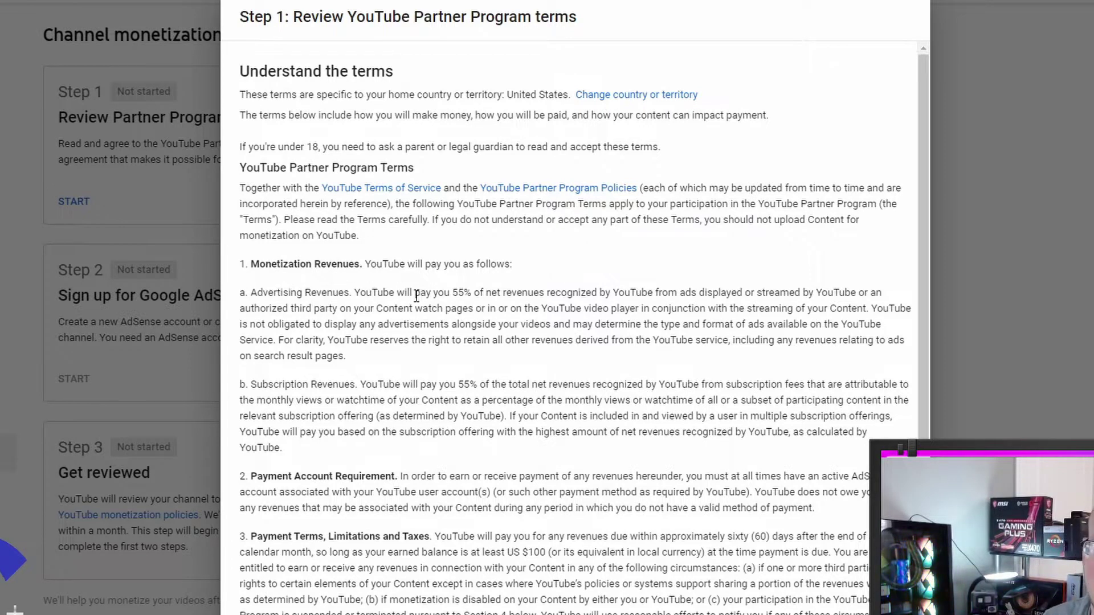
left_click_drag(415, 293, 463, 308)
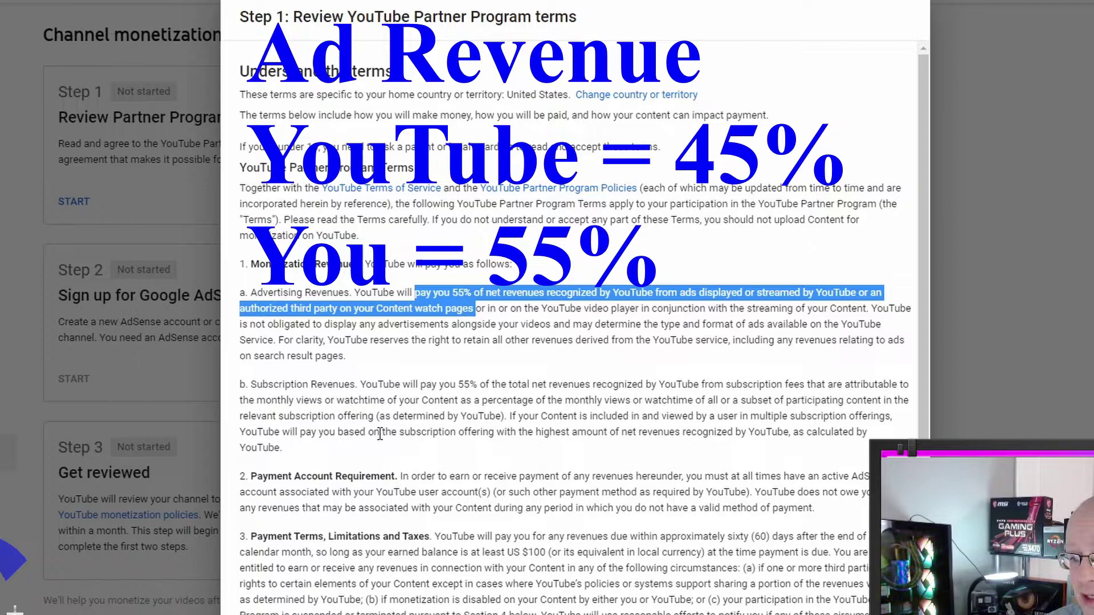
left_click(348, 391)
left_click_drag(348, 391, 402, 391)
scroll(416, 399, "down", 3)
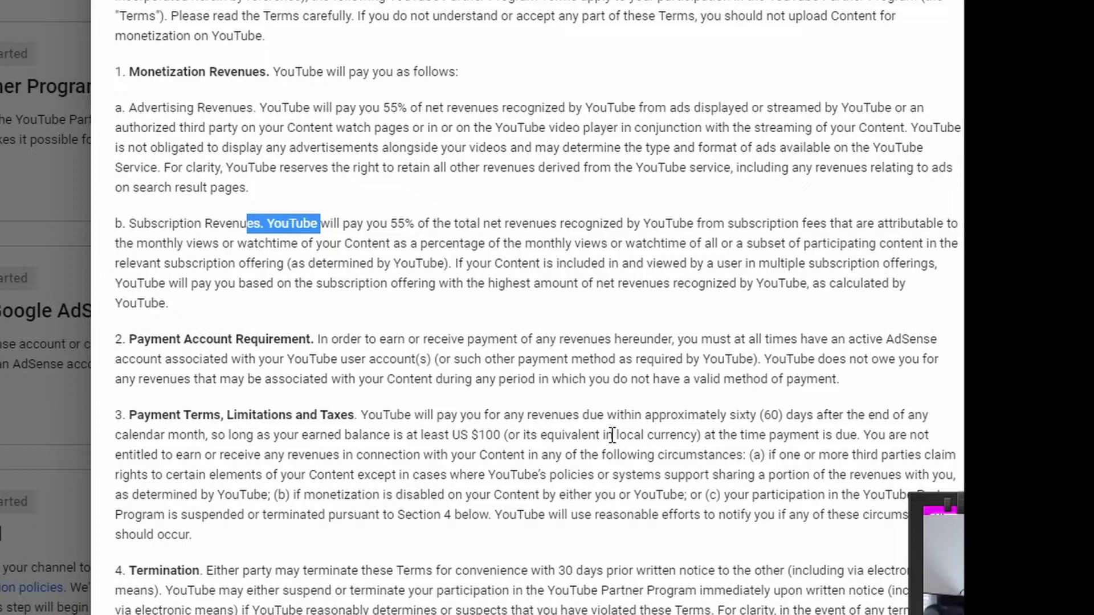
- Scroll to the end of the terms and accept the YouTube Partner Program terms
scroll(153, 464, "down", 3)
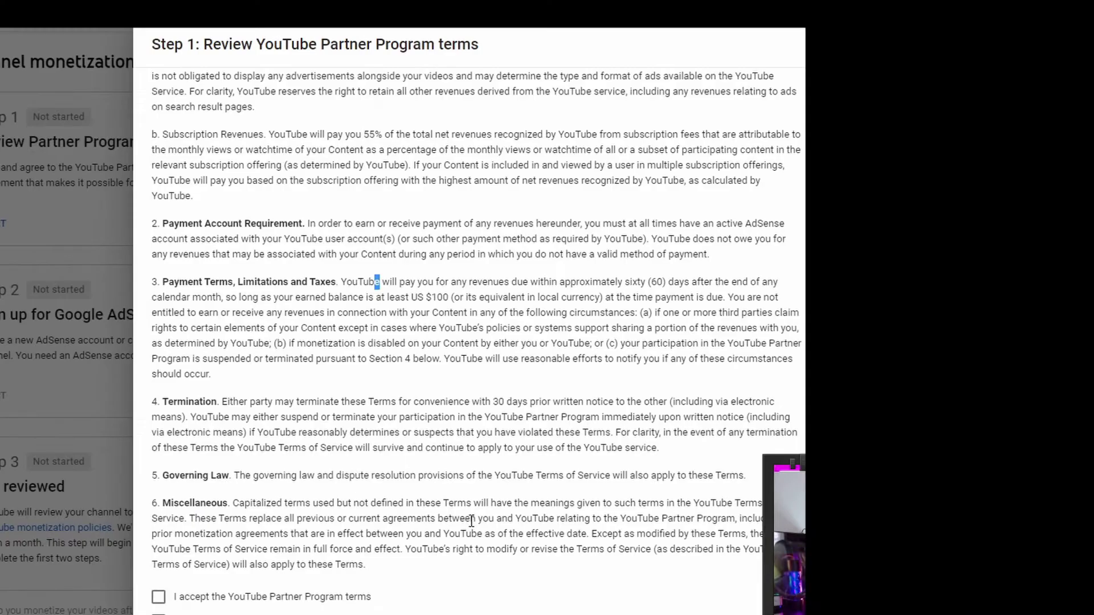
left_click(158, 596)
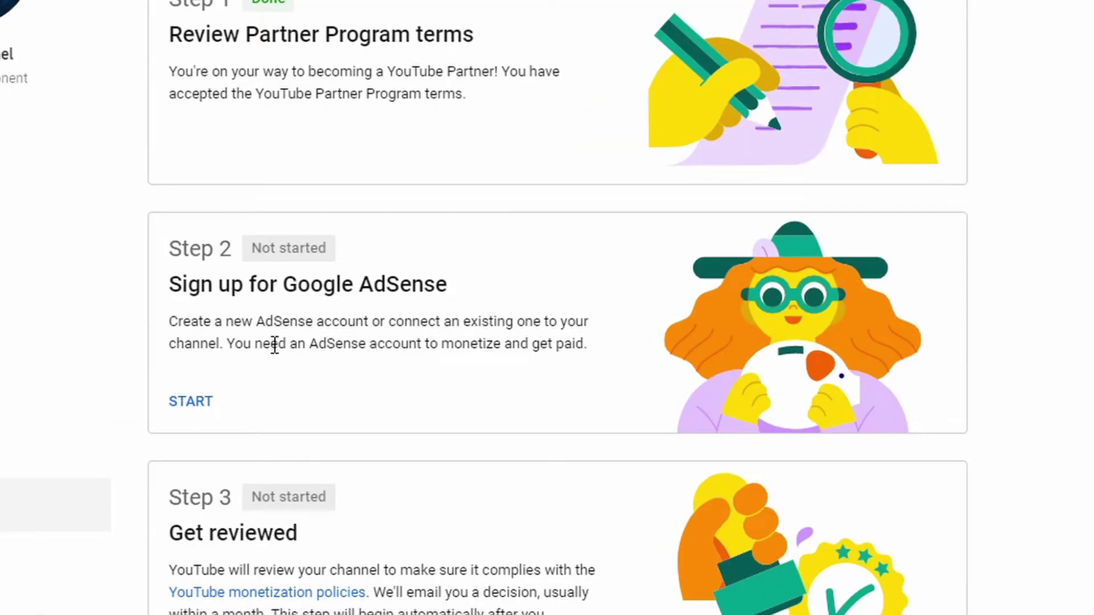
- Start Step 2's AdSense sign-up and answer 'No, I don't have an existing account'
left_click(196, 404)
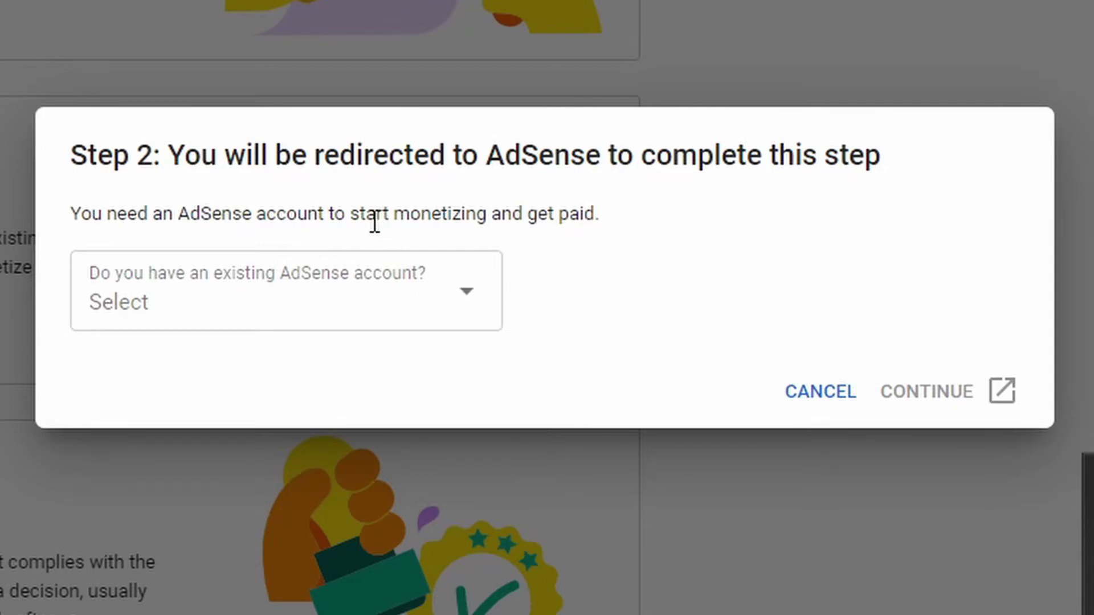
left_click(373, 311)
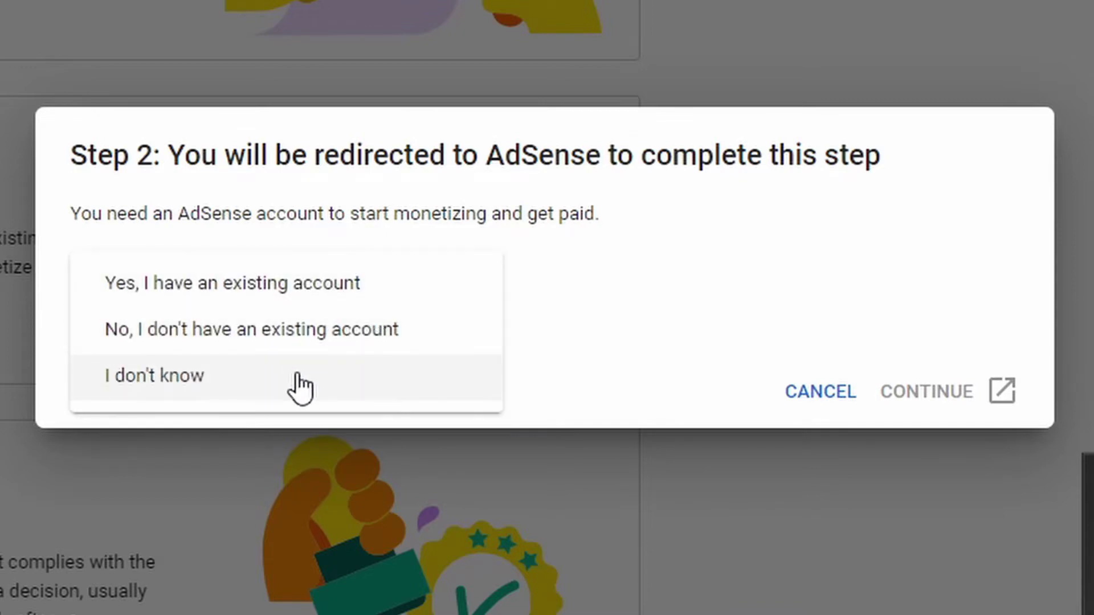
left_click(281, 338)
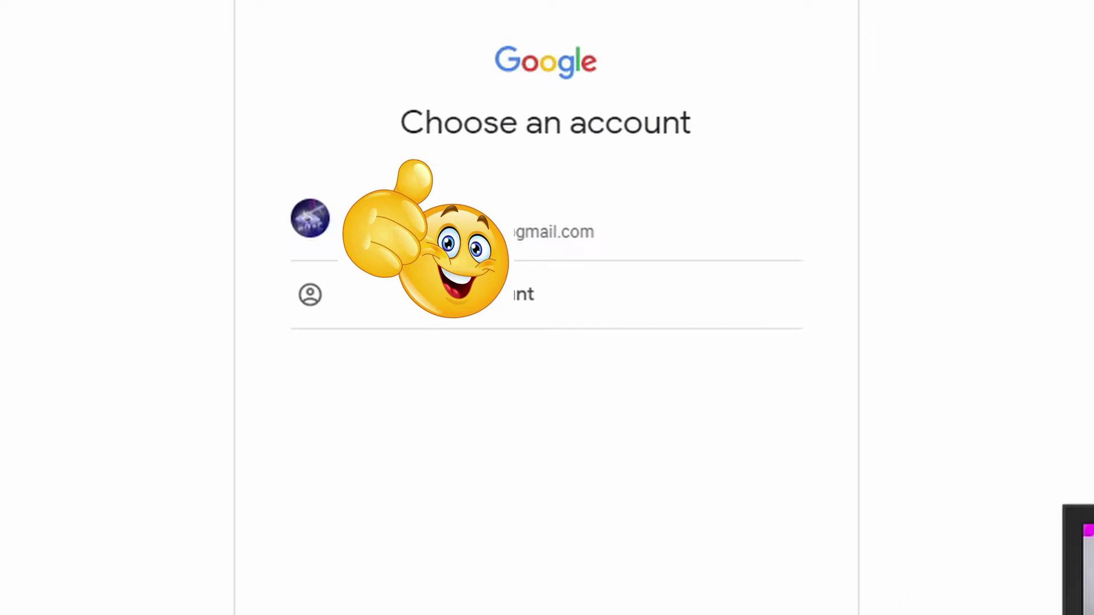
- Choose the channel's Google account on the Choose an account page
left_click(427, 225)
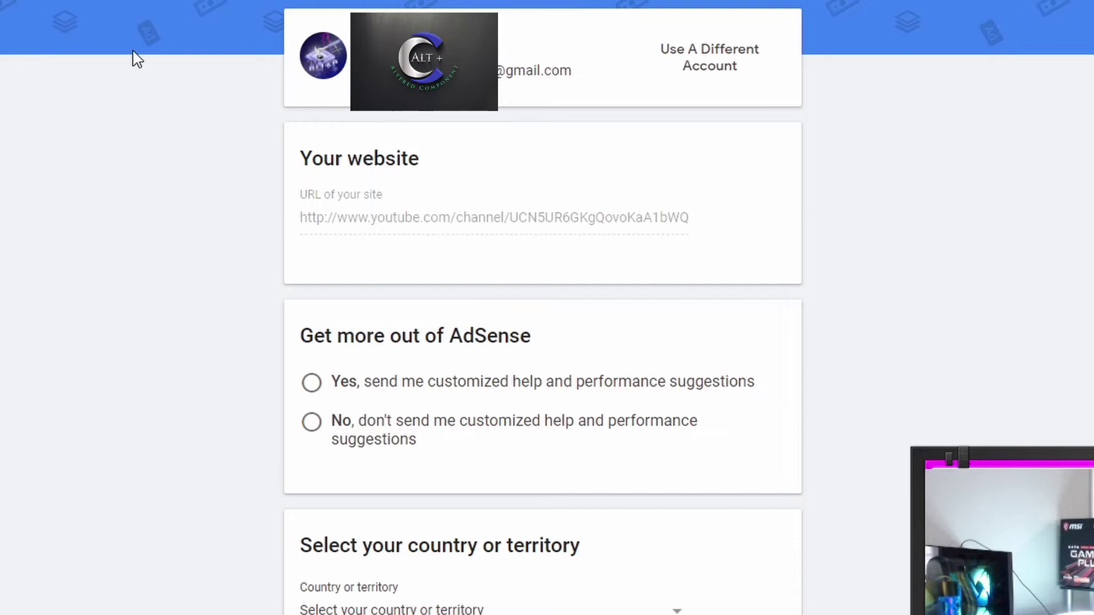
- Select the prefilled channel URL and opt in to customized help and performance suggestions
right_click(447, 217)
left_click(374, 220)
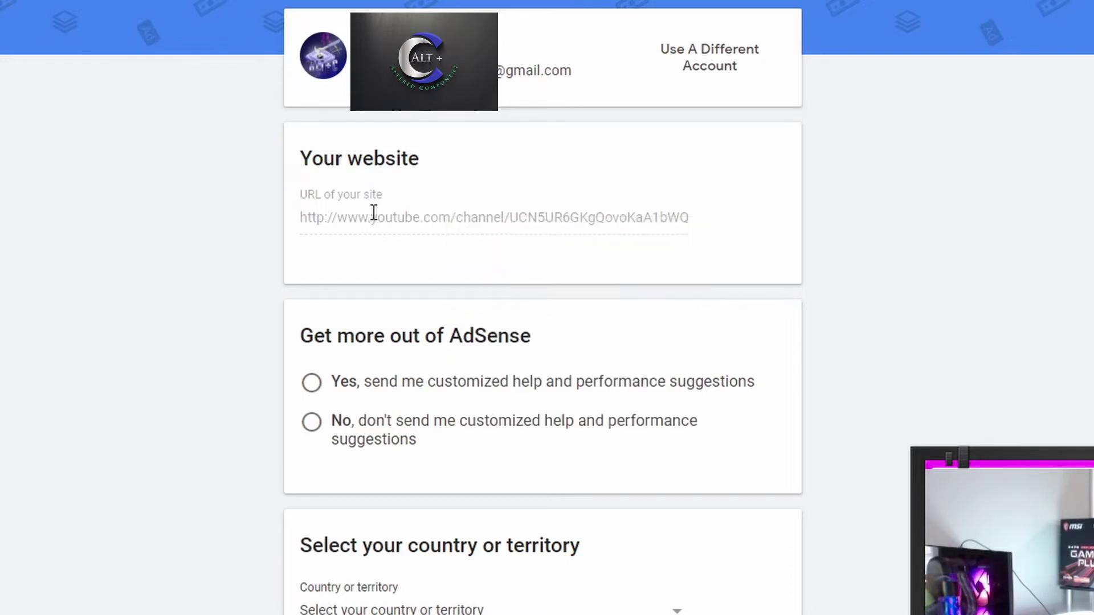
left_click_drag(337, 217, 720, 242)
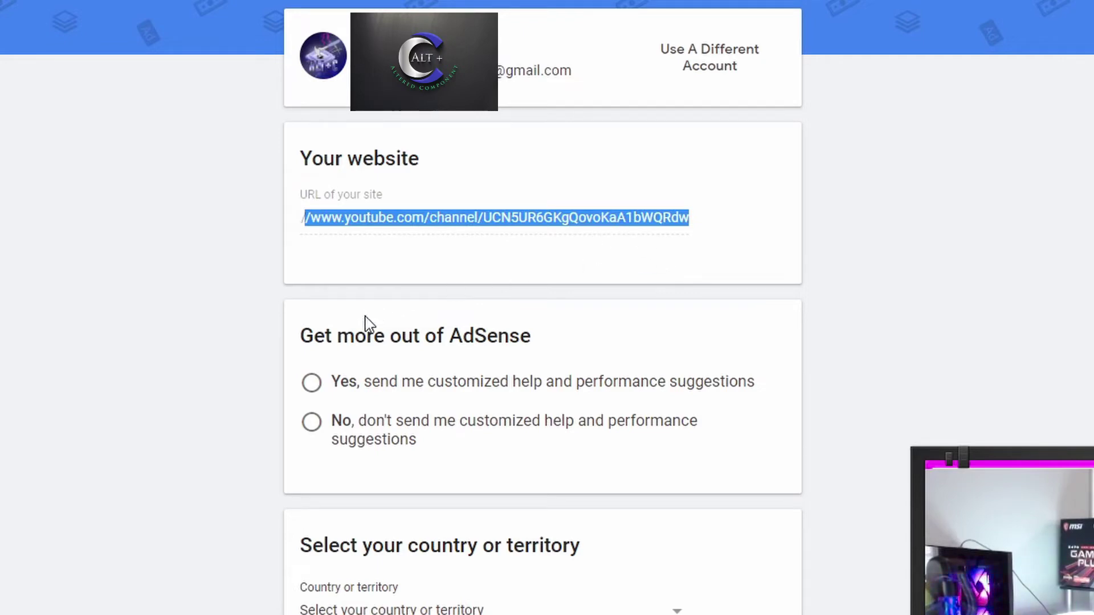
scroll(403, 381, "down", 2)
scroll(407, 353, "down", 2)
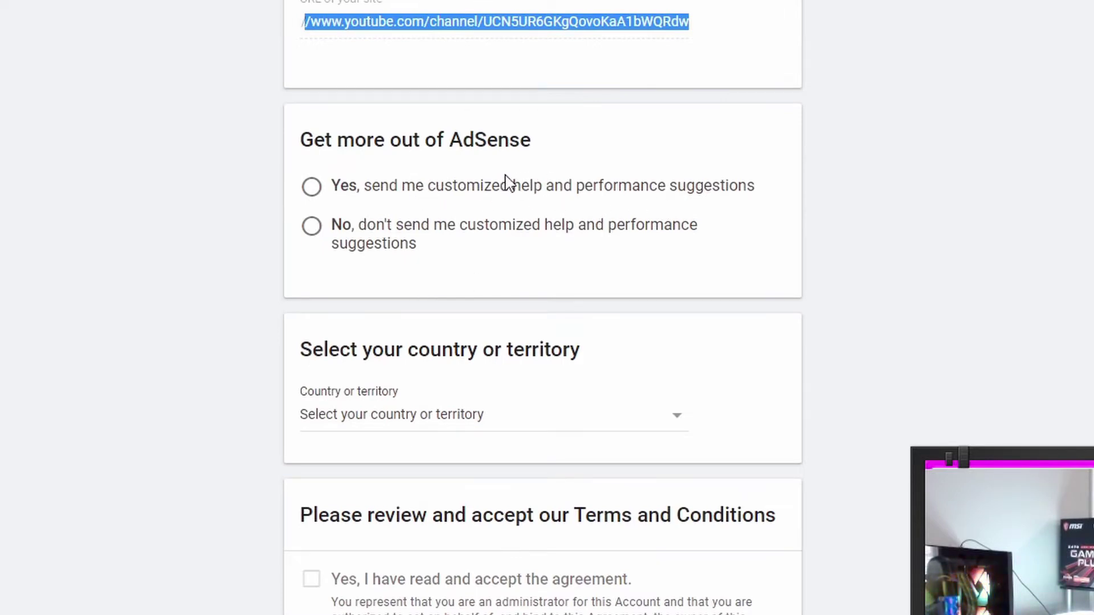
left_click(313, 190)
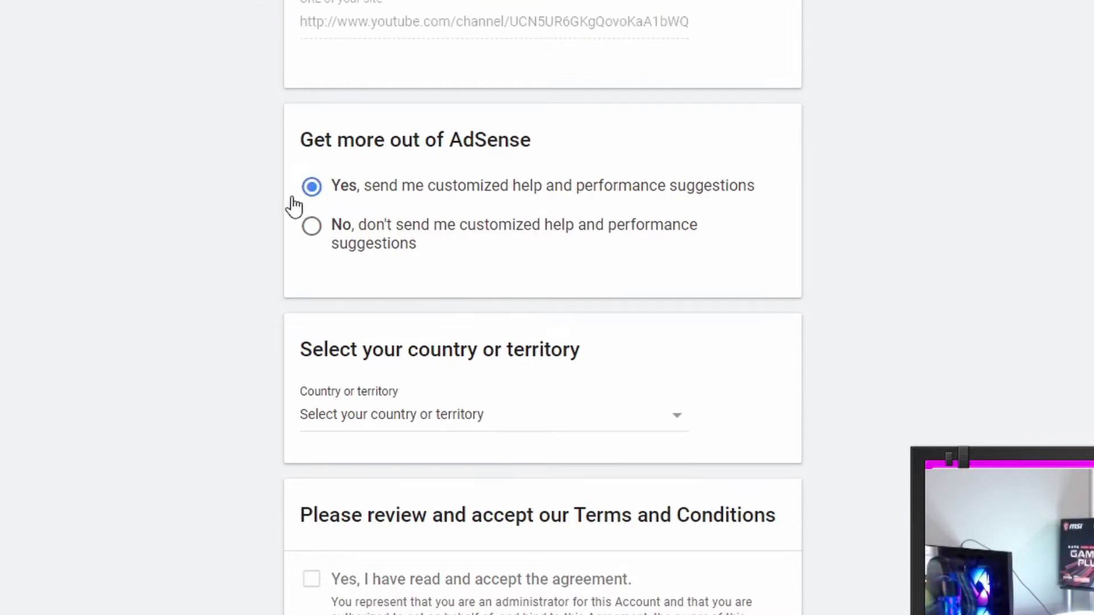
- Set the country to United States and scroll down to the Terms and Conditions
left_click(454, 420)
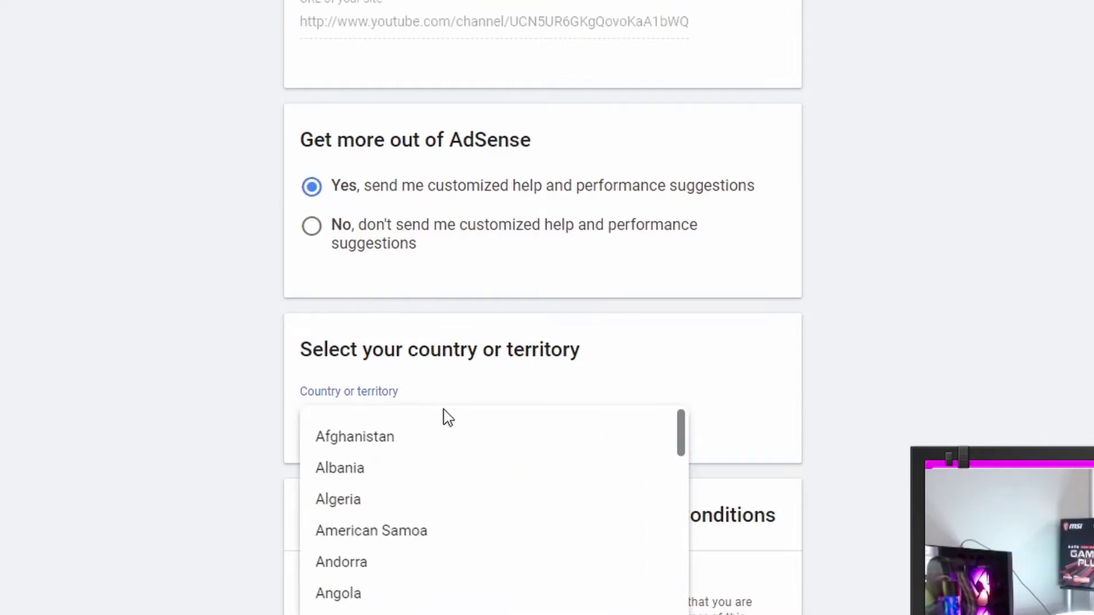
scroll(450, 491, "down", 10)
scroll(668, 506, "down", 20)
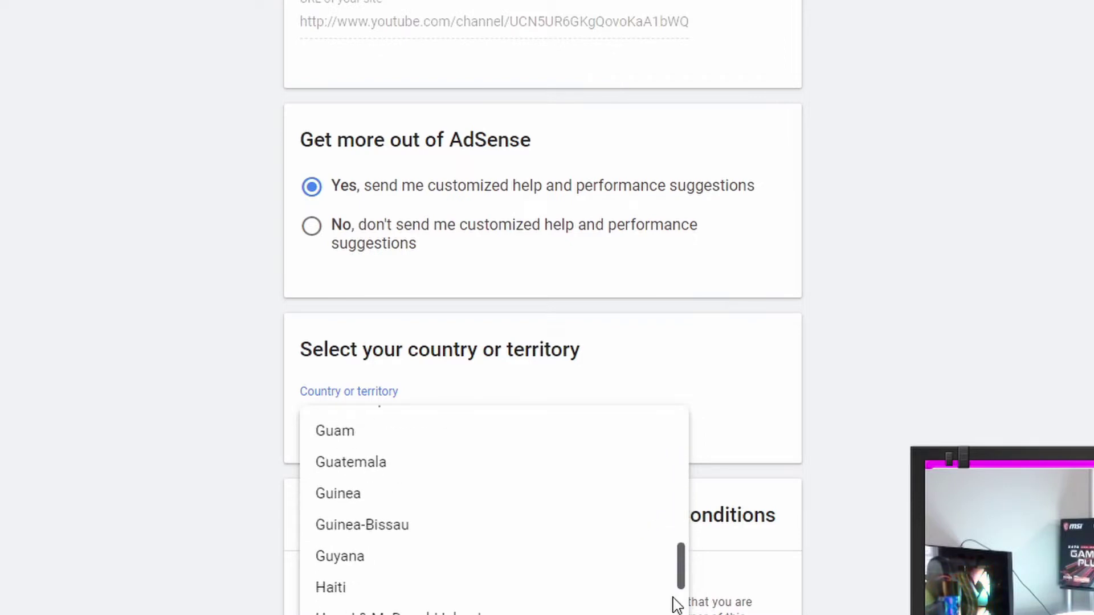
scroll(450, 607, "up", 1)
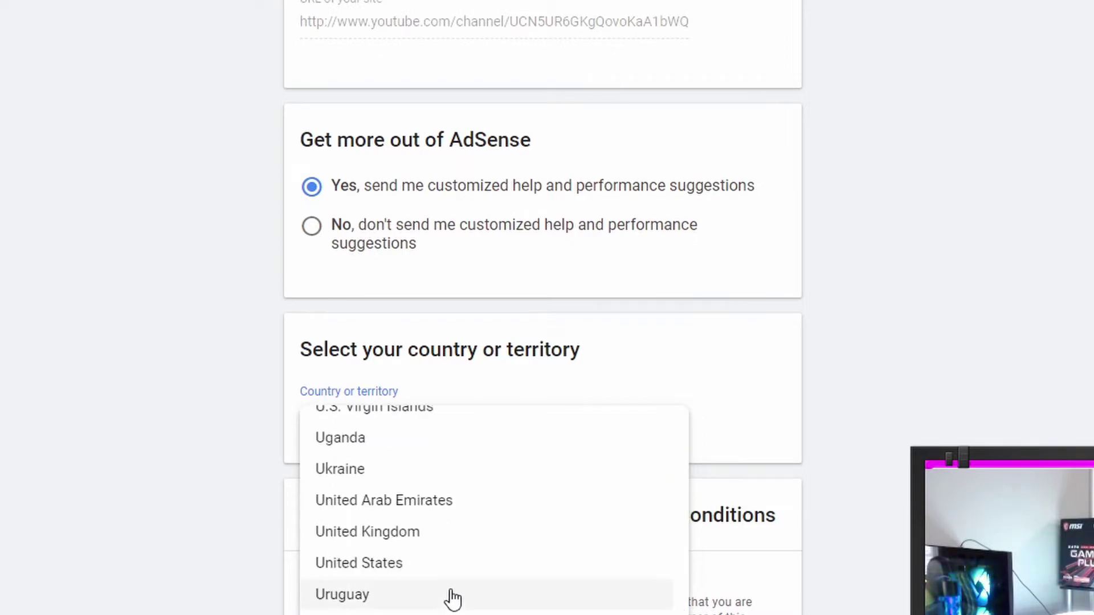
scroll(469, 501, "up", 3)
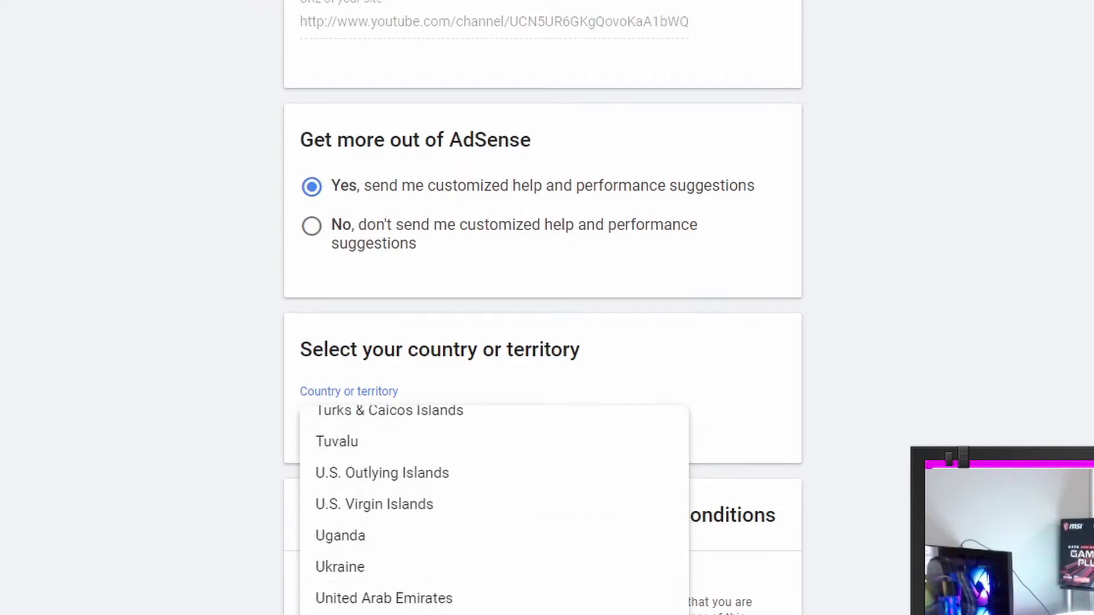
left_click(410, 357)
scroll(557, 322, "down", 5)
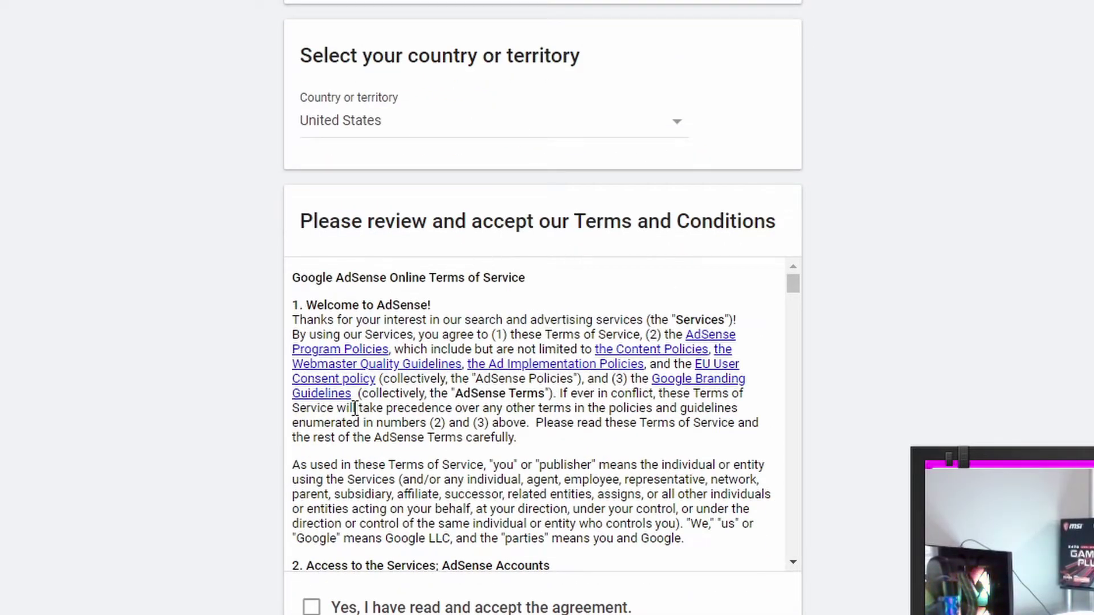
scroll(365, 416, "down", 12)
scroll(359, 468, "down", 15)
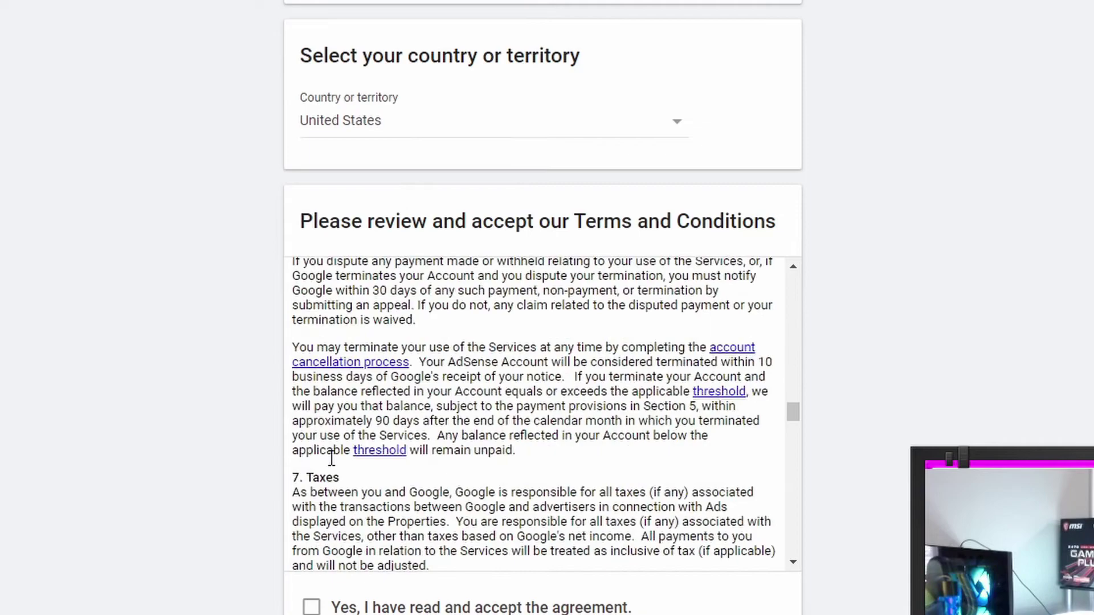
scroll(385, 432, "down", 3)
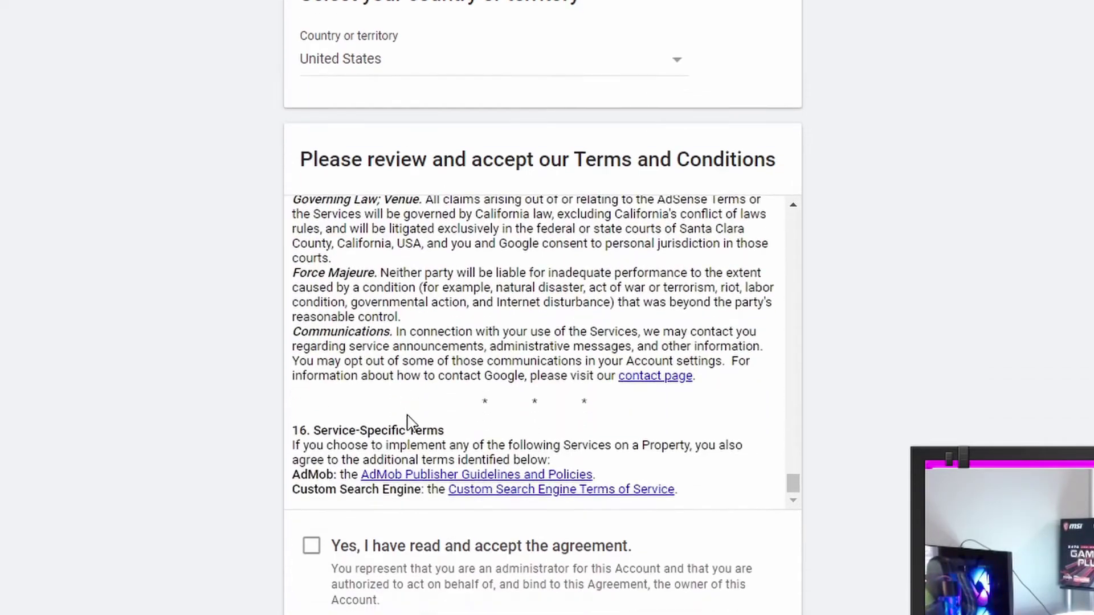
- Agree to the AdSense terms, create the account, and reload after the sign-up error
left_click(315, 548)
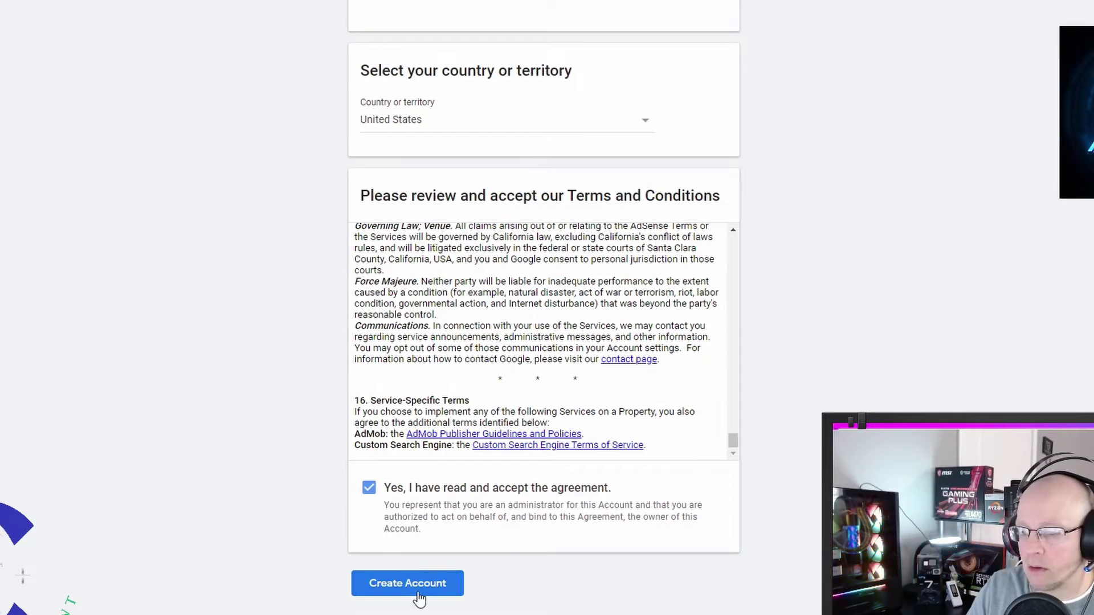
left_click(409, 587)
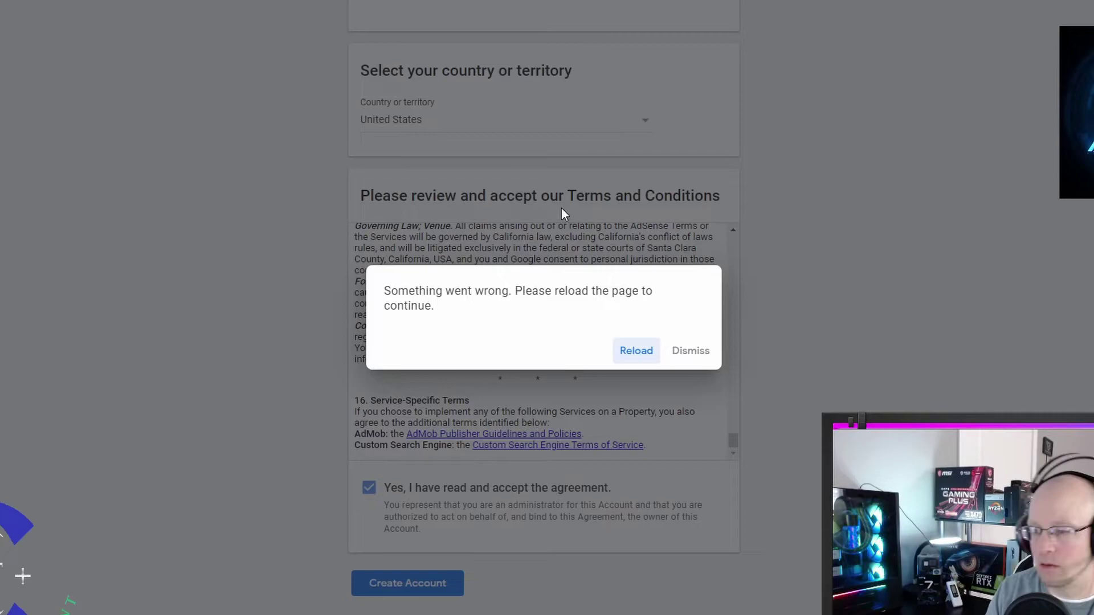
left_click(621, 359)
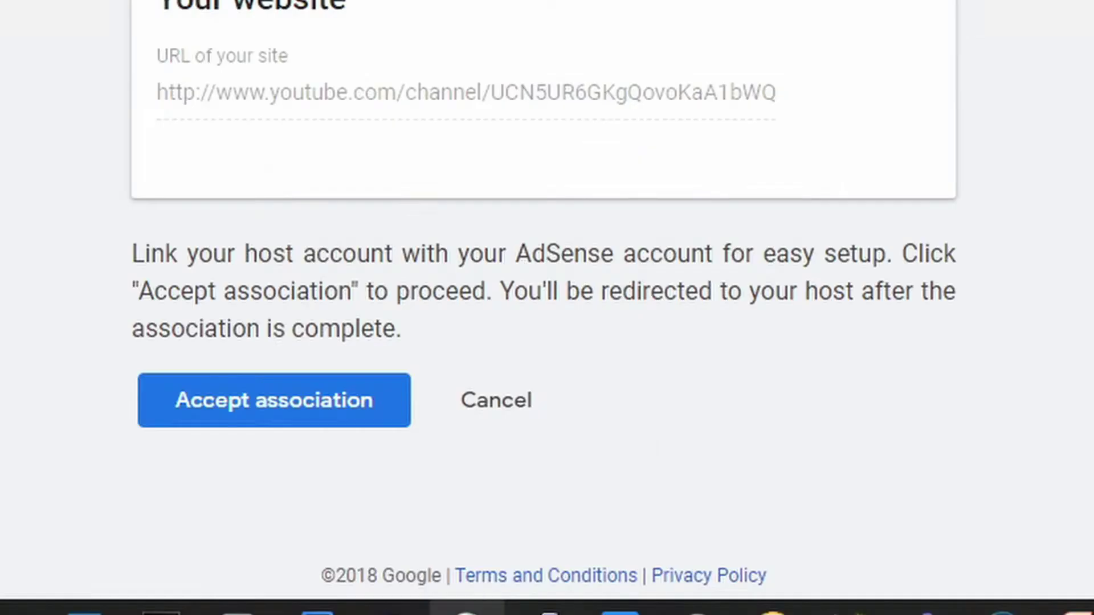
- Accept the host association linking the YouTube channel with the AdSense account
left_click(308, 400)
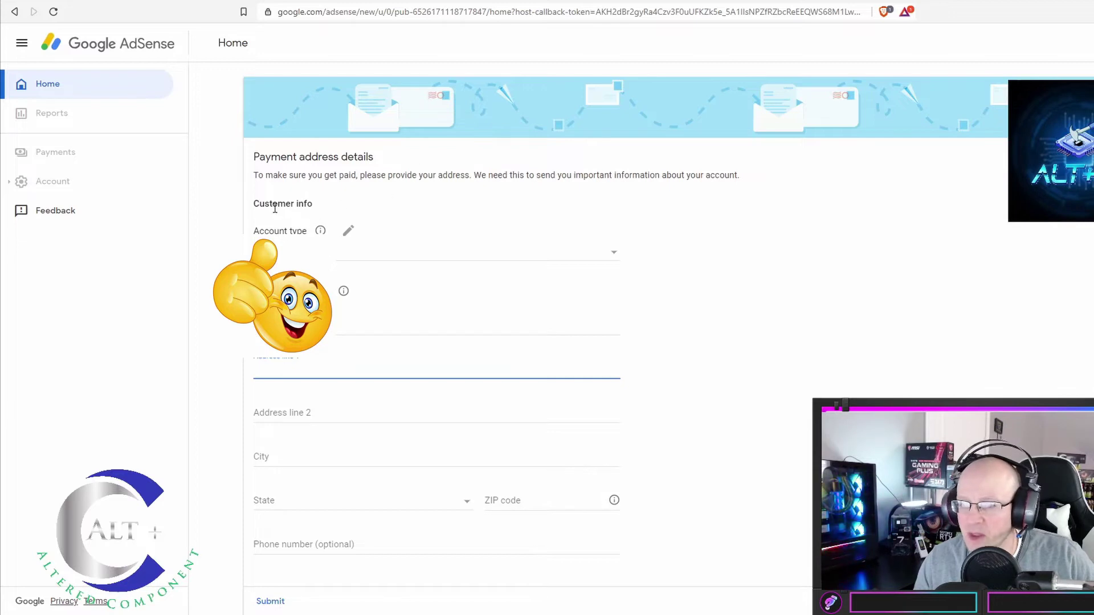
- Set the account type to Individual and enter the name and first address line
left_click(346, 231)
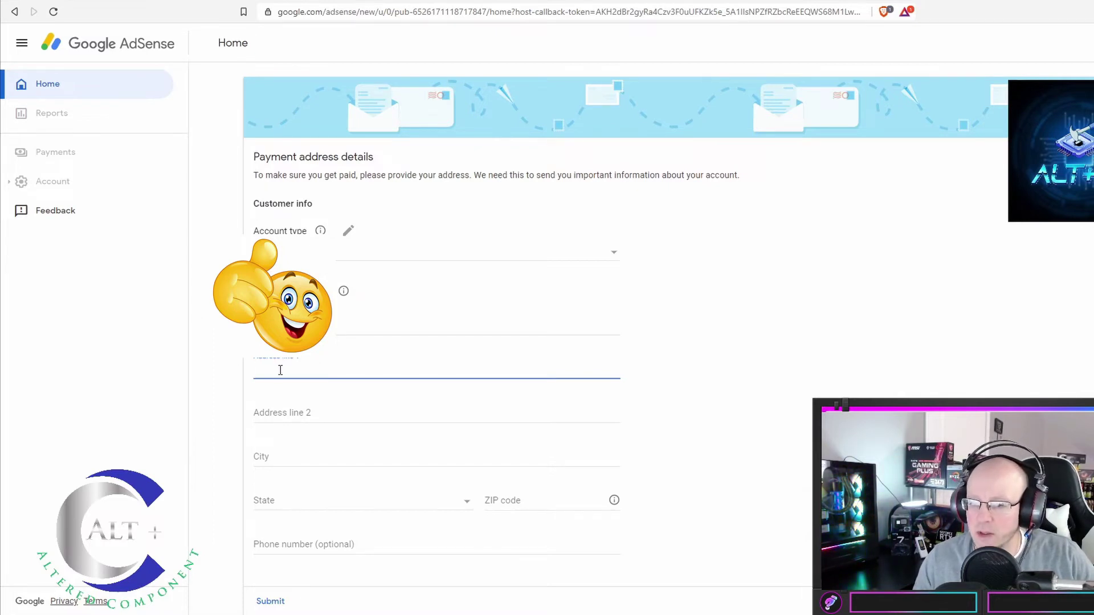
key("shift+Tab")
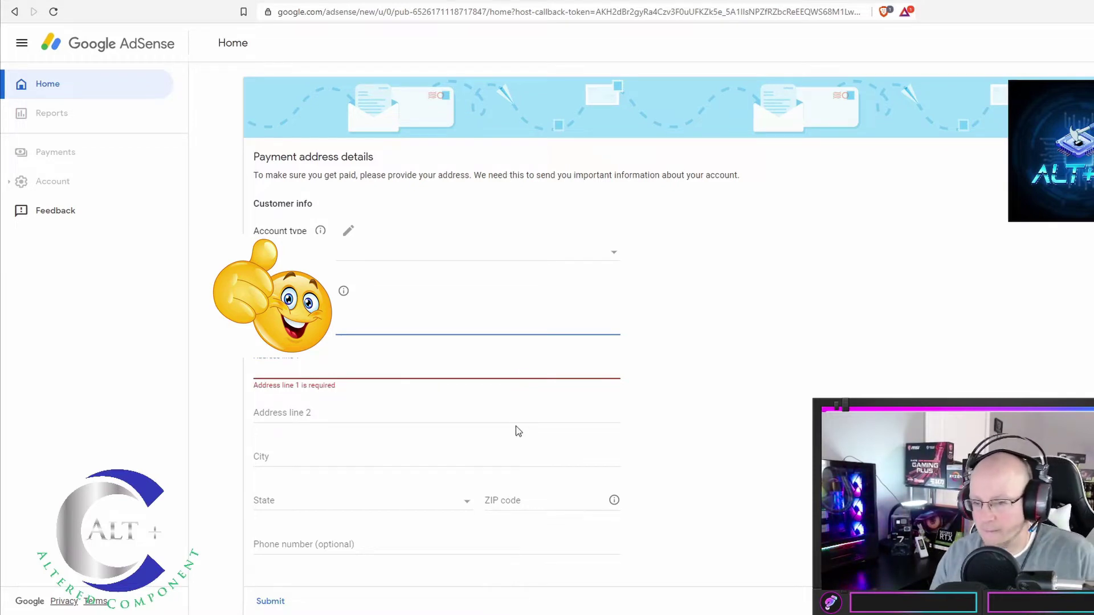
left_click(425, 371)
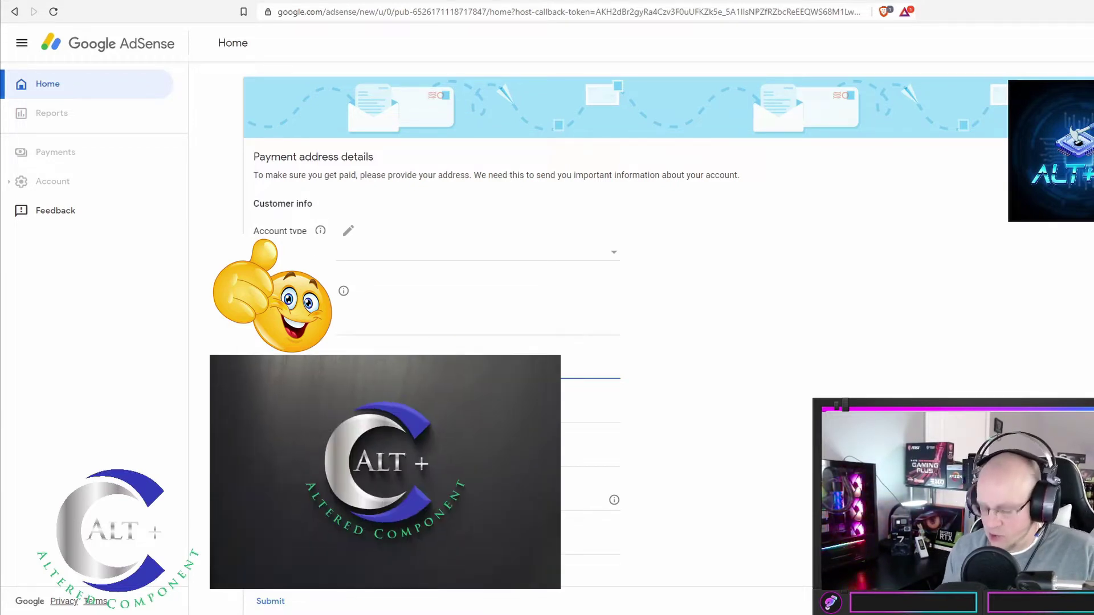
key("Tab")
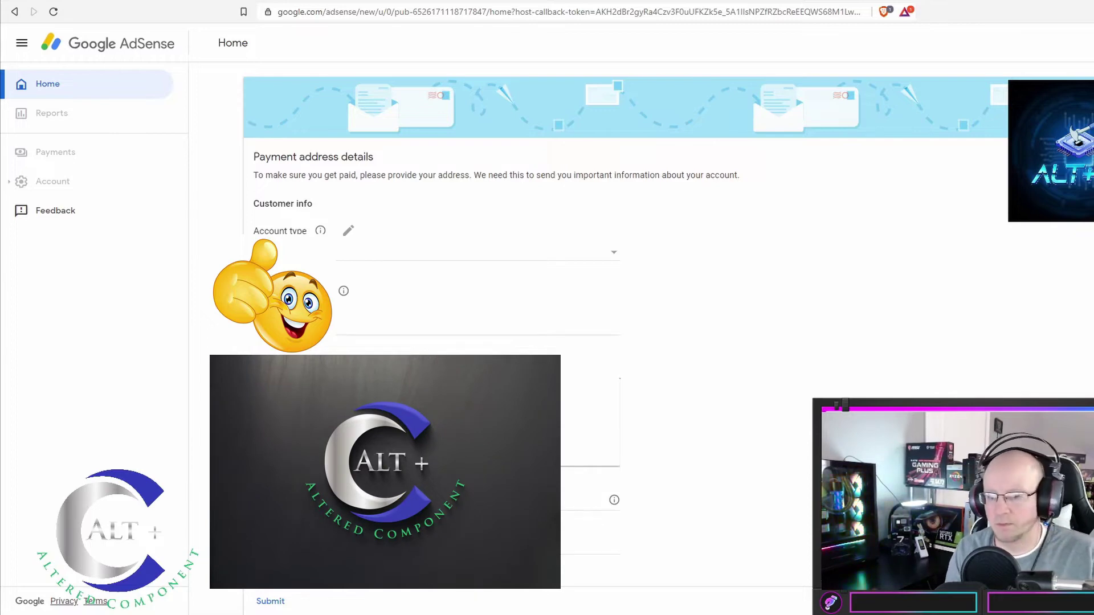
left_click(425, 371)
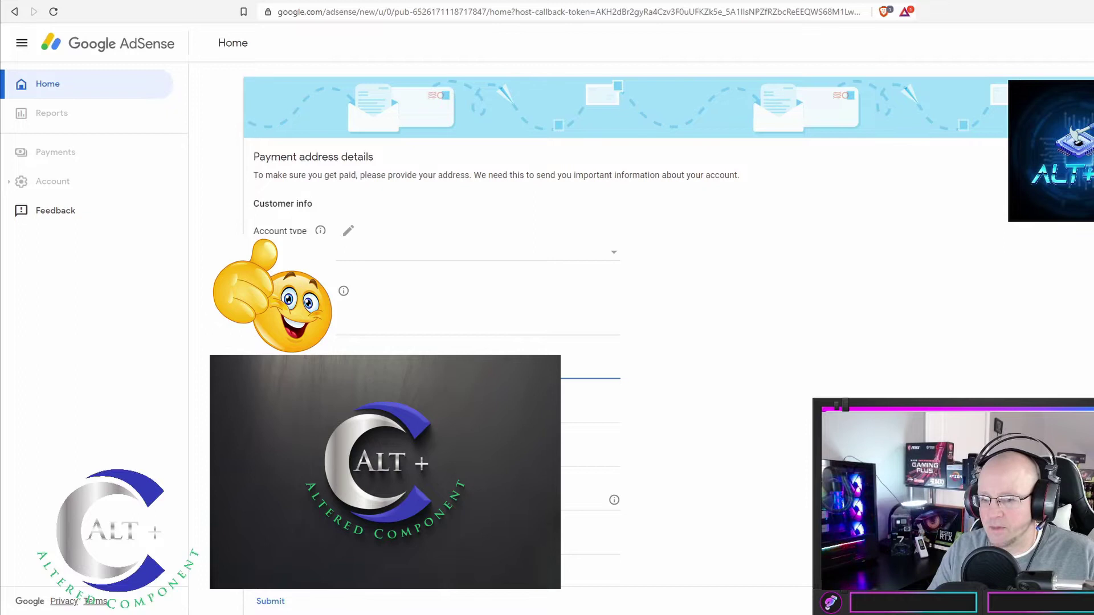
scroll(627, 285, "down", 1)
left_click(581, 504)
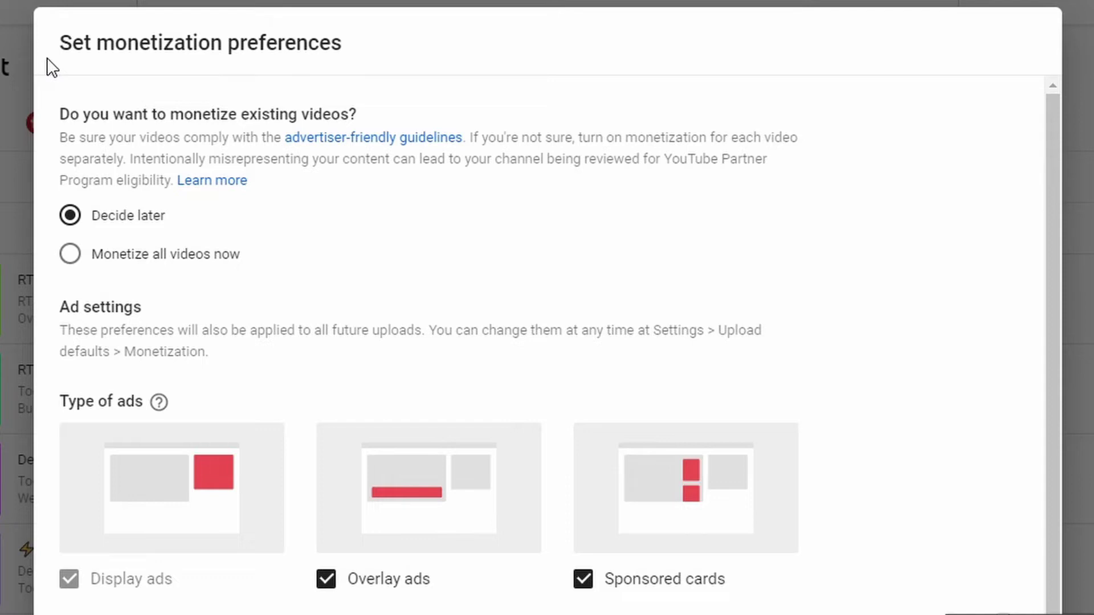
- Select 'Monetize all videos now' in the Set monetization preferences dialog
left_click(73, 269)
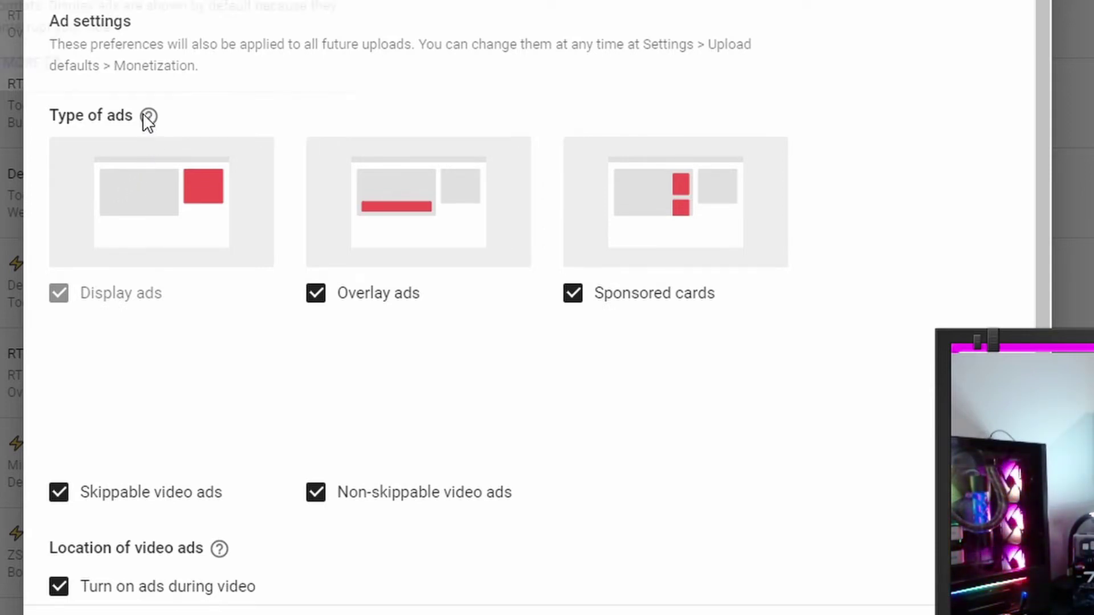
mouse_move(142, 118)
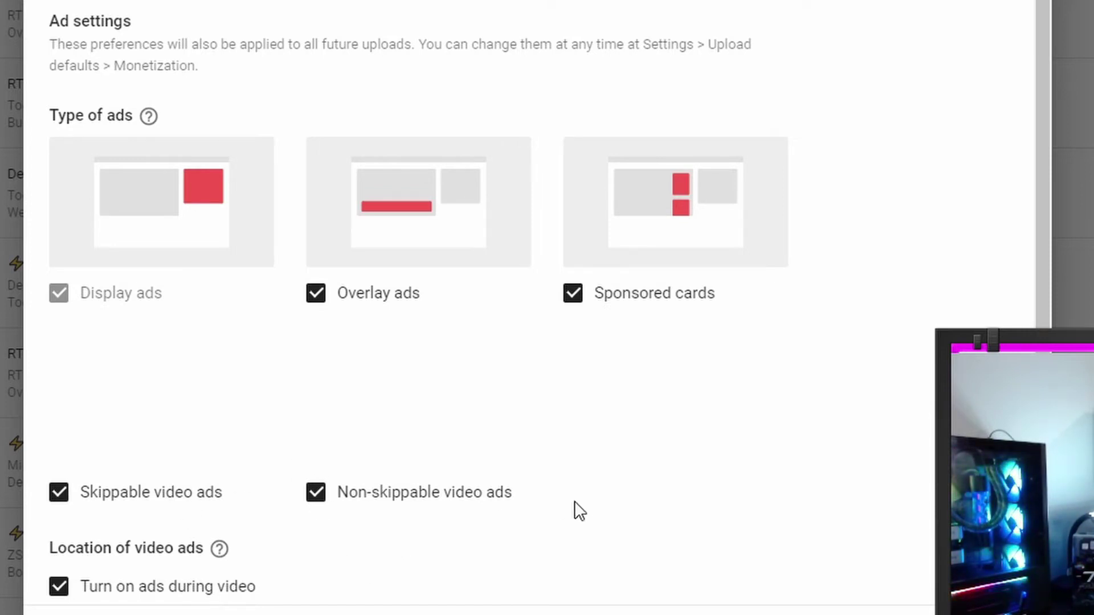
- Scroll down to review the Location of video ads settings
scroll(575, 502, "down", 1)
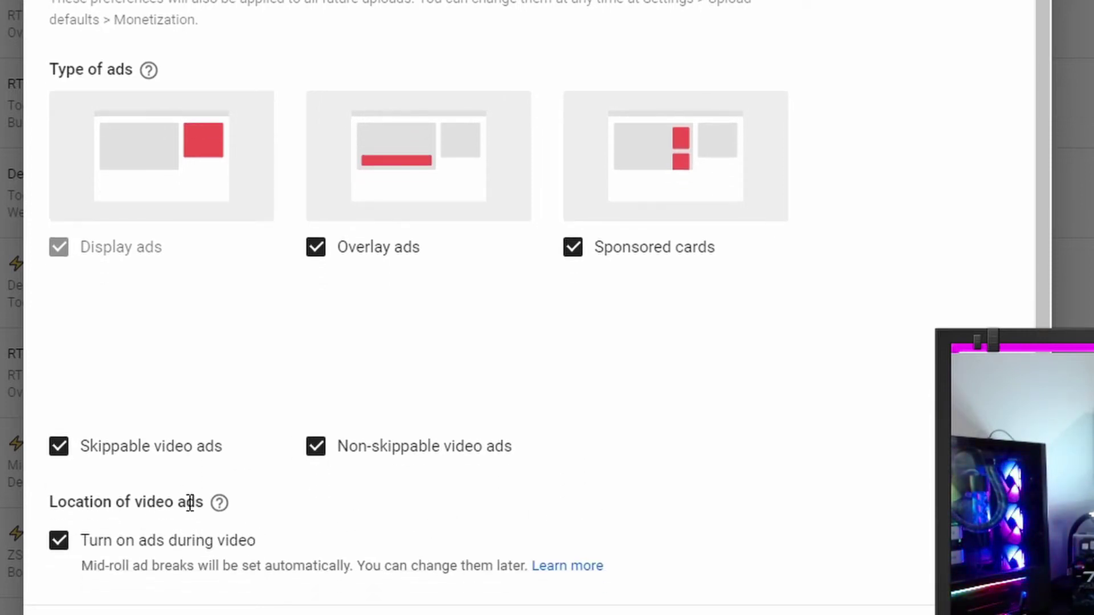
mouse_move(218, 503)
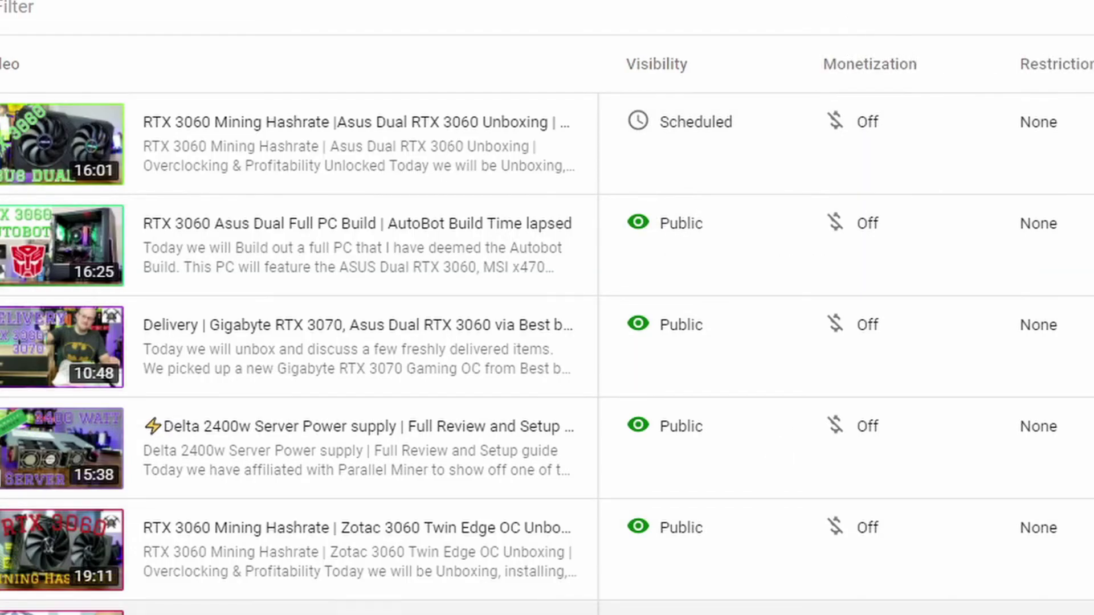
- Scroll the Content list to check that every video's Monetization column reads On
scroll(547, 308, "down", 10)
scroll(547, 308, "up", 2)
scroll(547, 308, "down", 5)
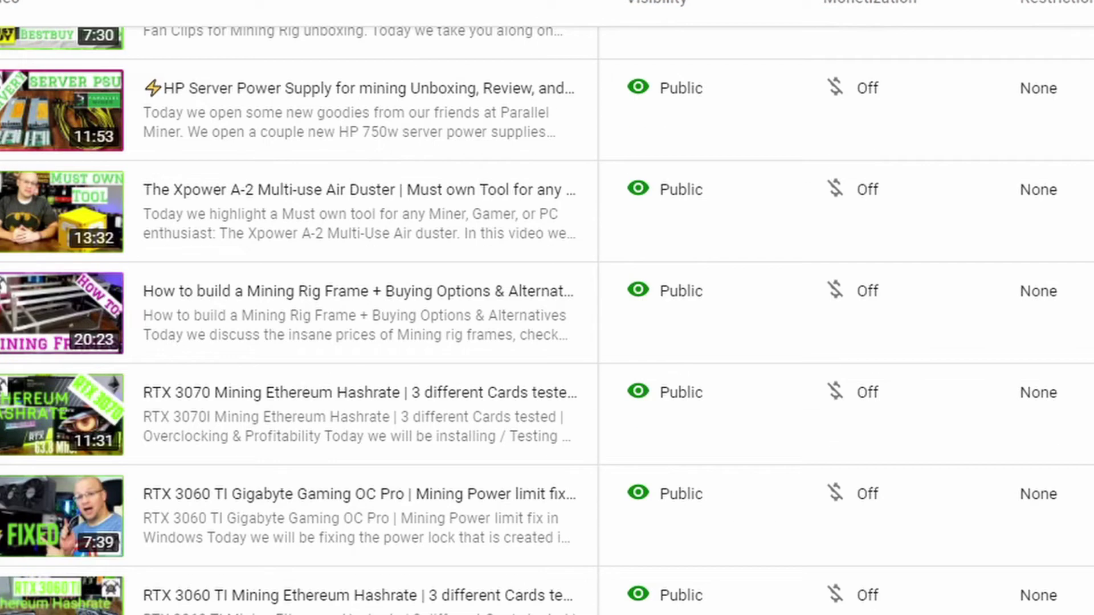
scroll(547, 308, "up", 10)
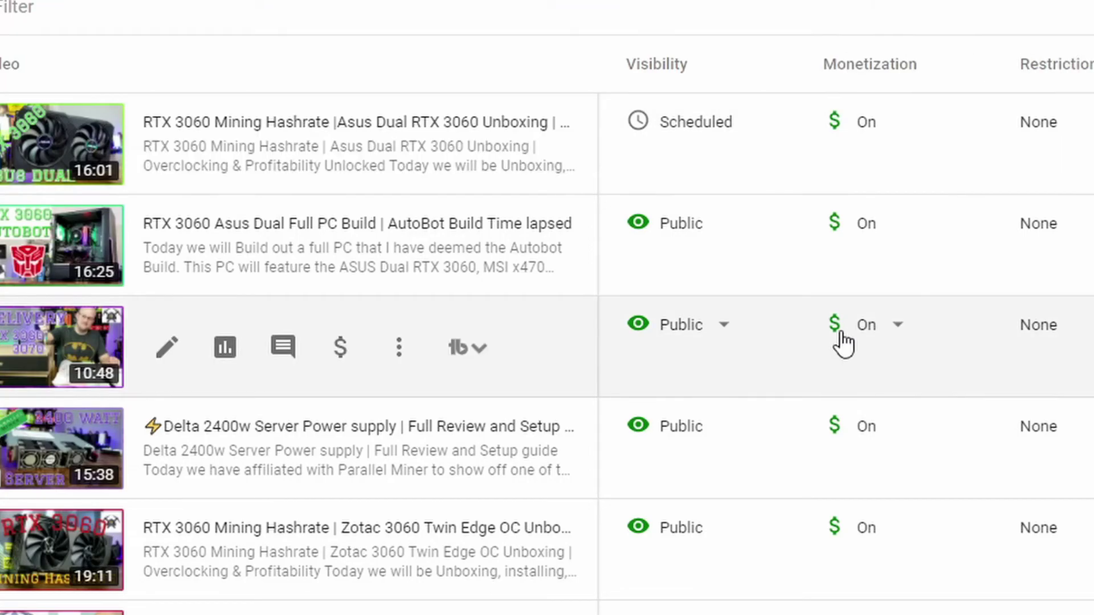
scroll(842, 342, "down", 5)
scroll(857, 576, "down", 2)
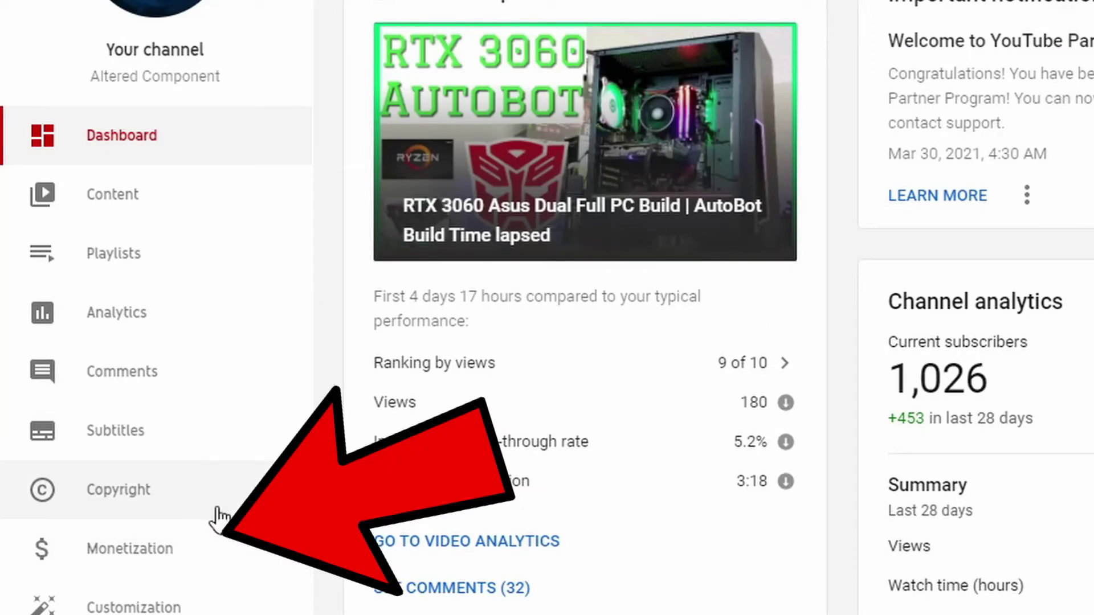
- Open the channel's Monetization page listing Video advertising and Supers
left_click(176, 549)
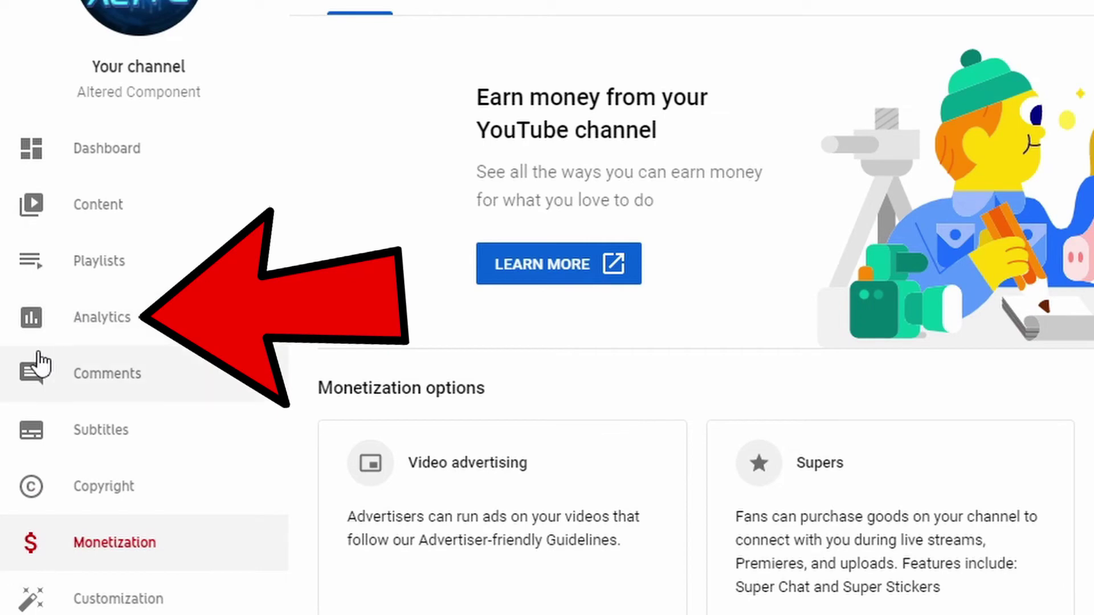
- Open channel Analytics and view the Revenue tab, which still shows no revenue
left_click(85, 315)
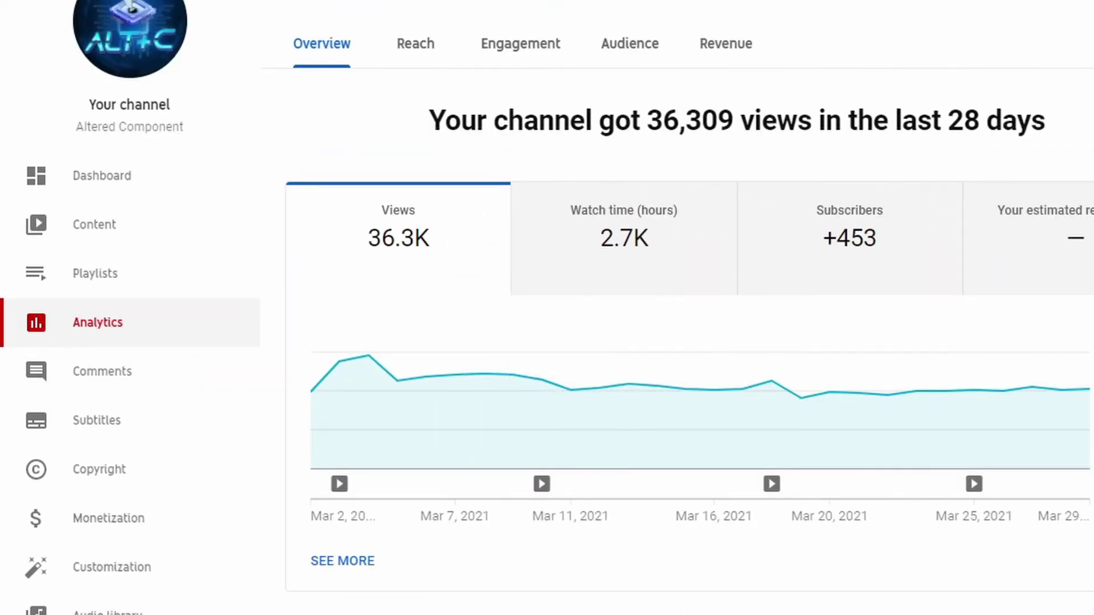
left_click(705, 48)
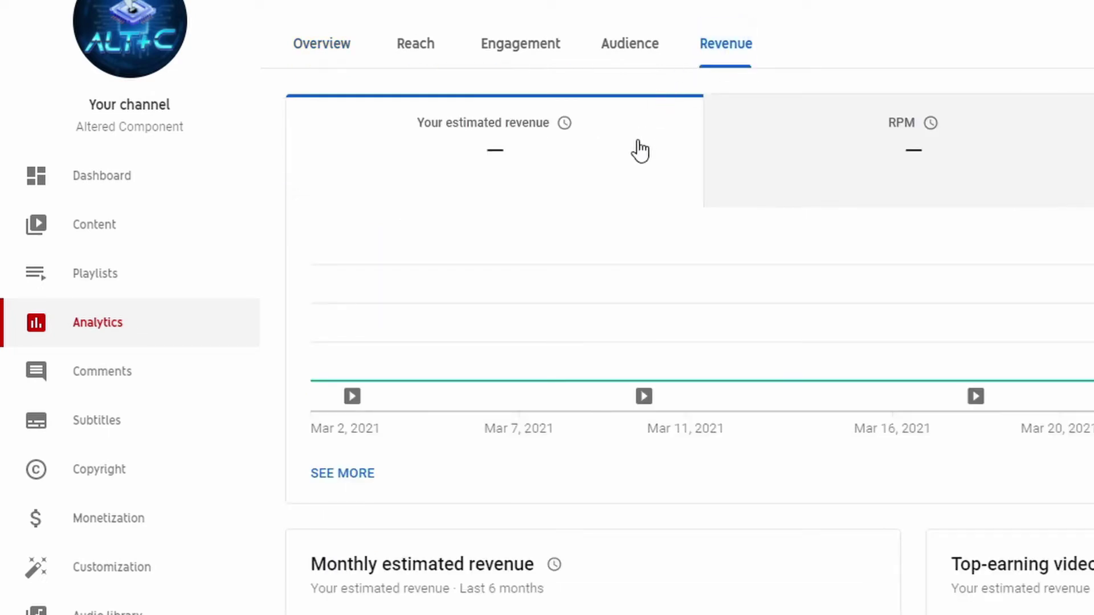
mouse_move(644, 396)
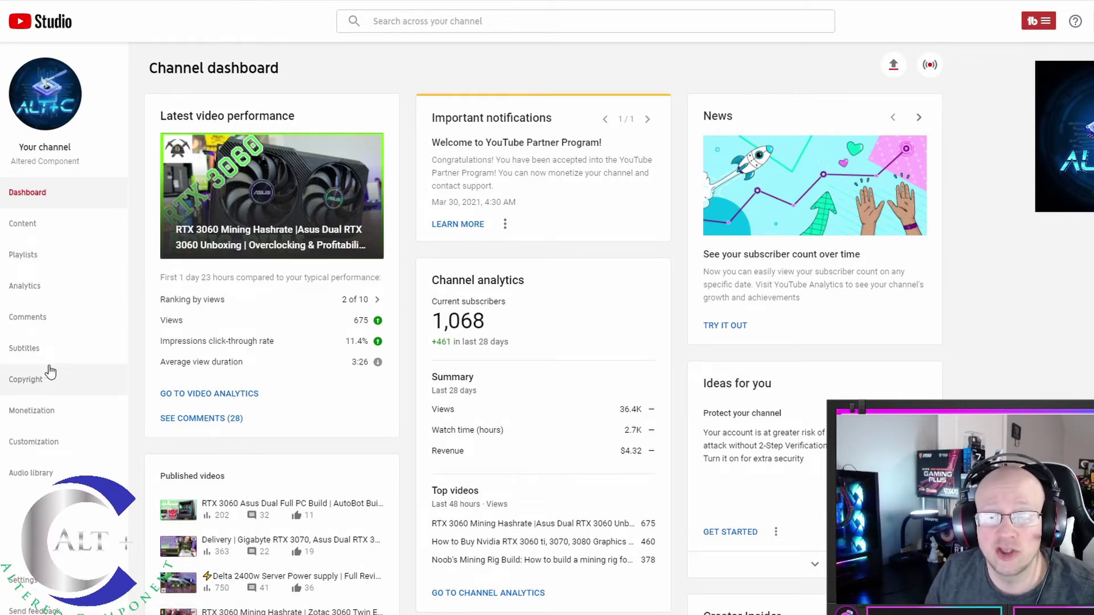
- Open Analytics and inspect the Revenue chart for the last 28 days
left_click(31, 292)
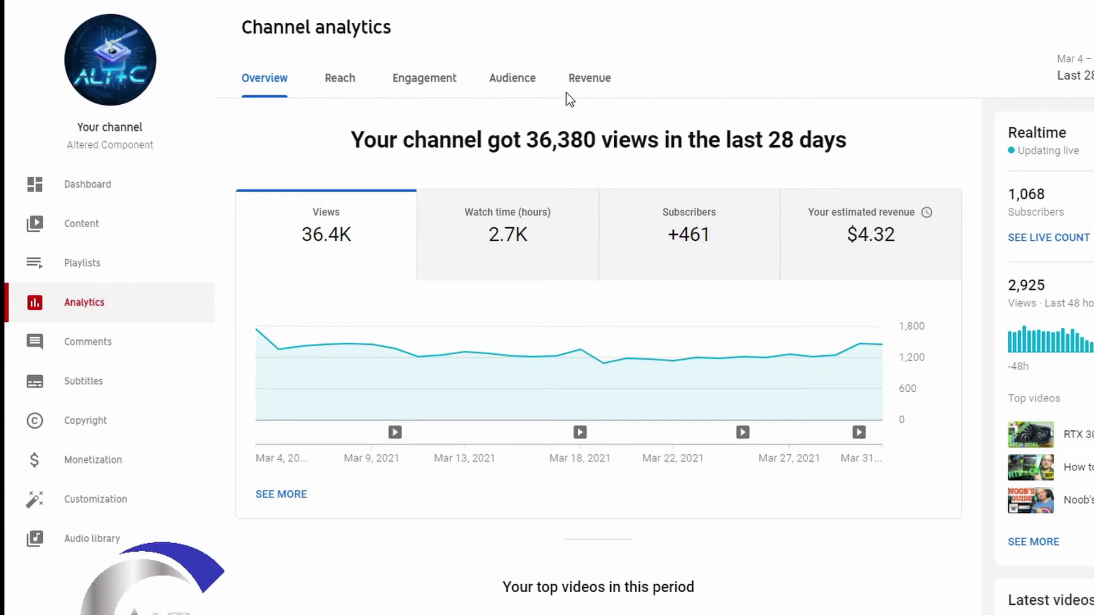
left_click(582, 80)
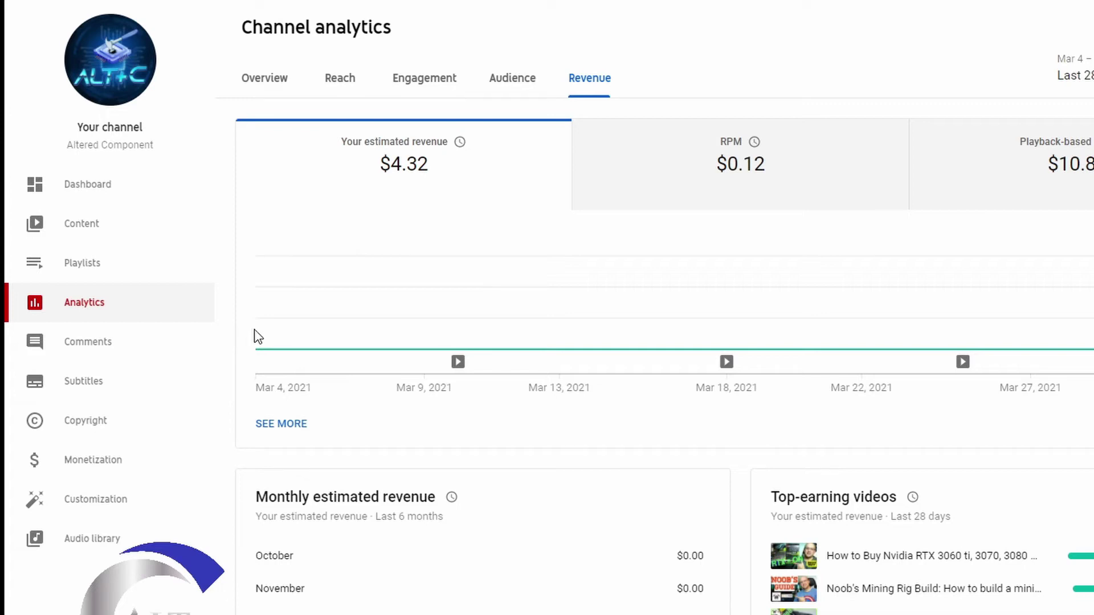
mouse_move(296, 318)
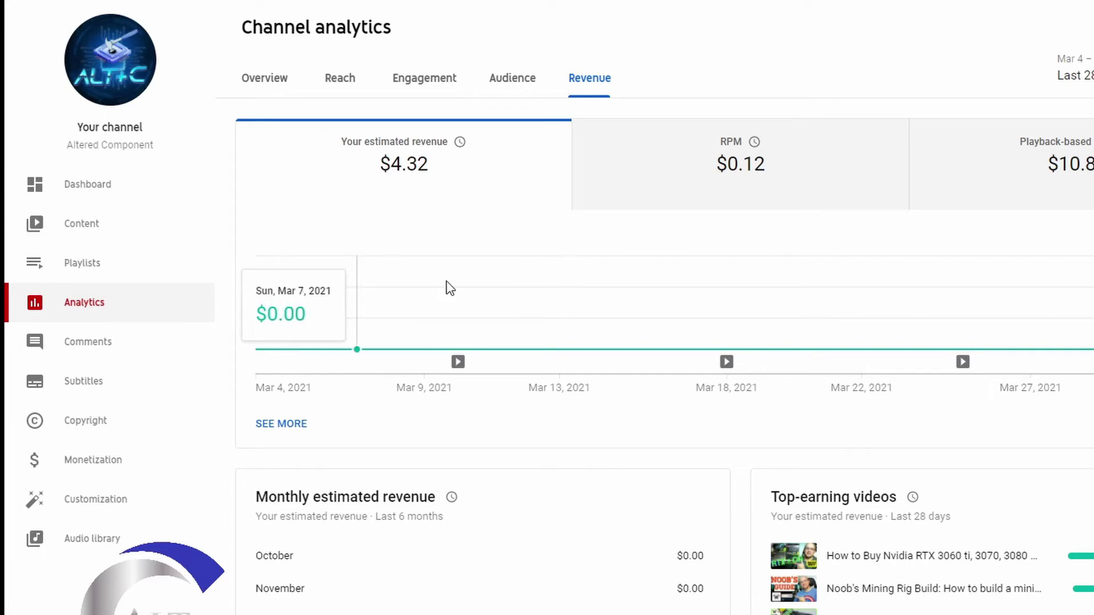
mouse_move(406, 185)
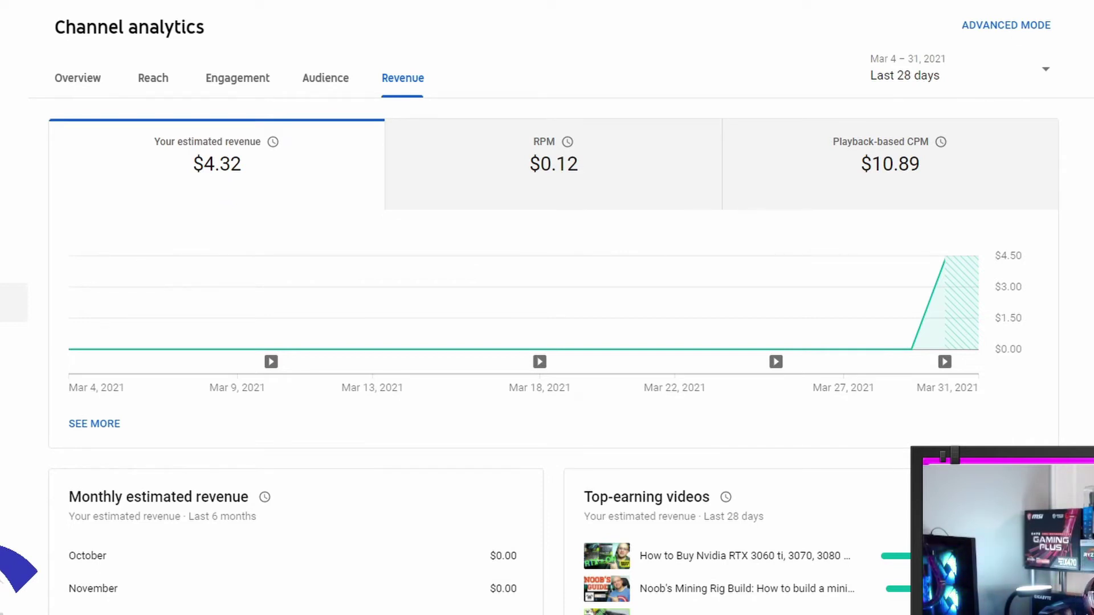
mouse_move(909, 349)
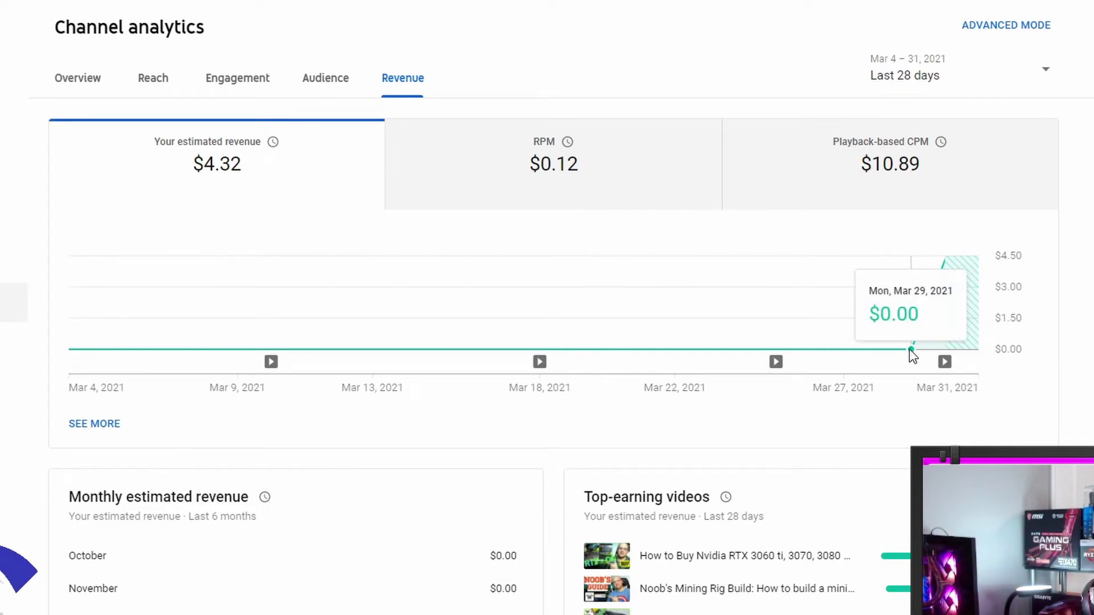
mouse_move(945, 362)
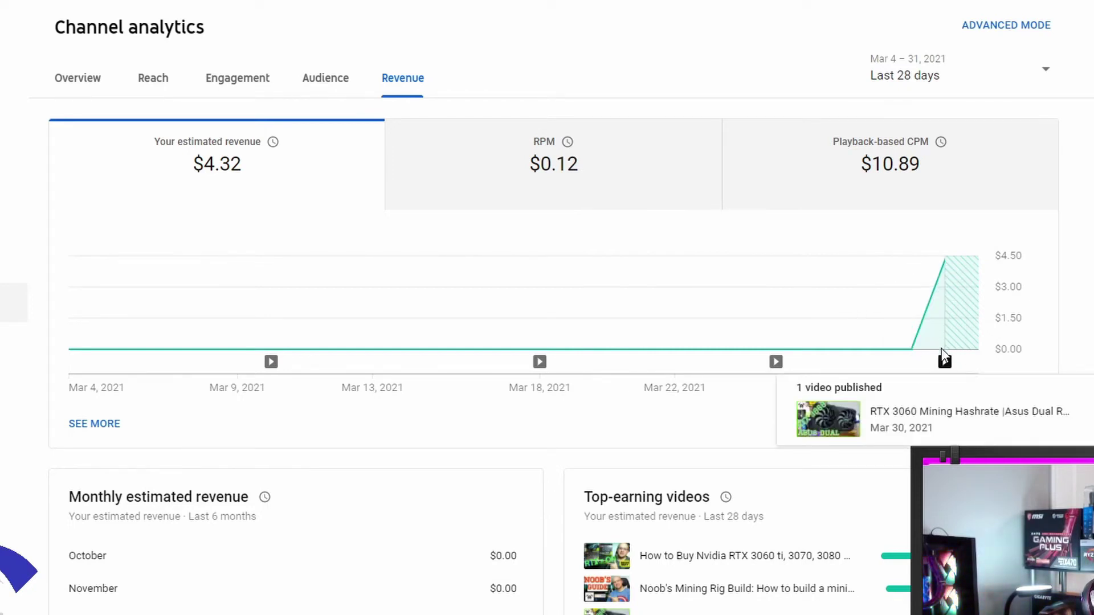
mouse_move(940, 270)
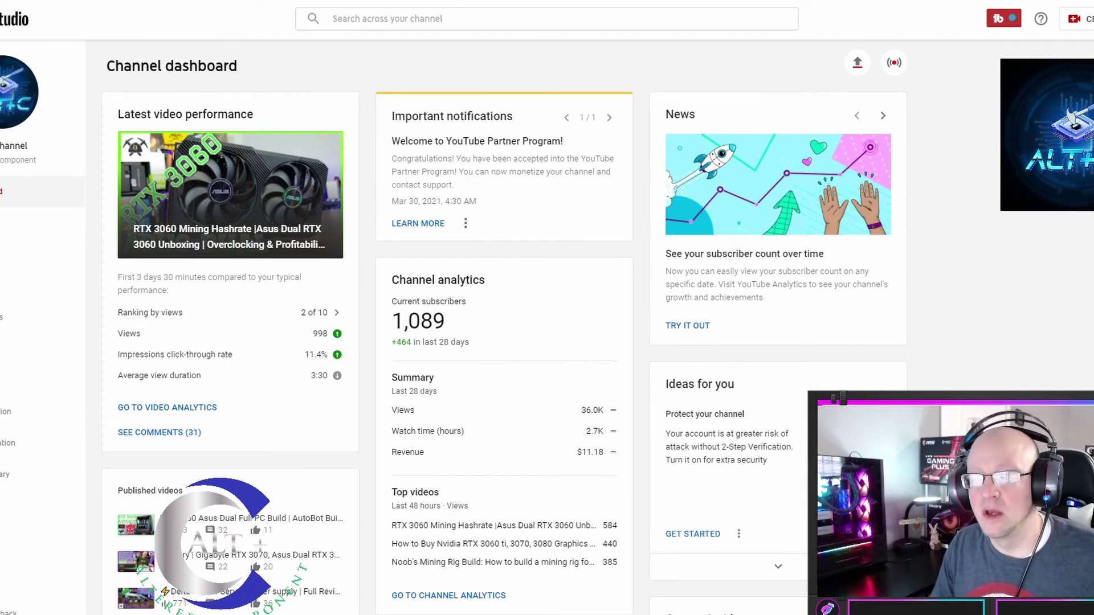
- View the Revenue tab in Analytics: $11.18 estimated revenue, $0.32 RPM, $11.89 CPM
left_click(52, 349)
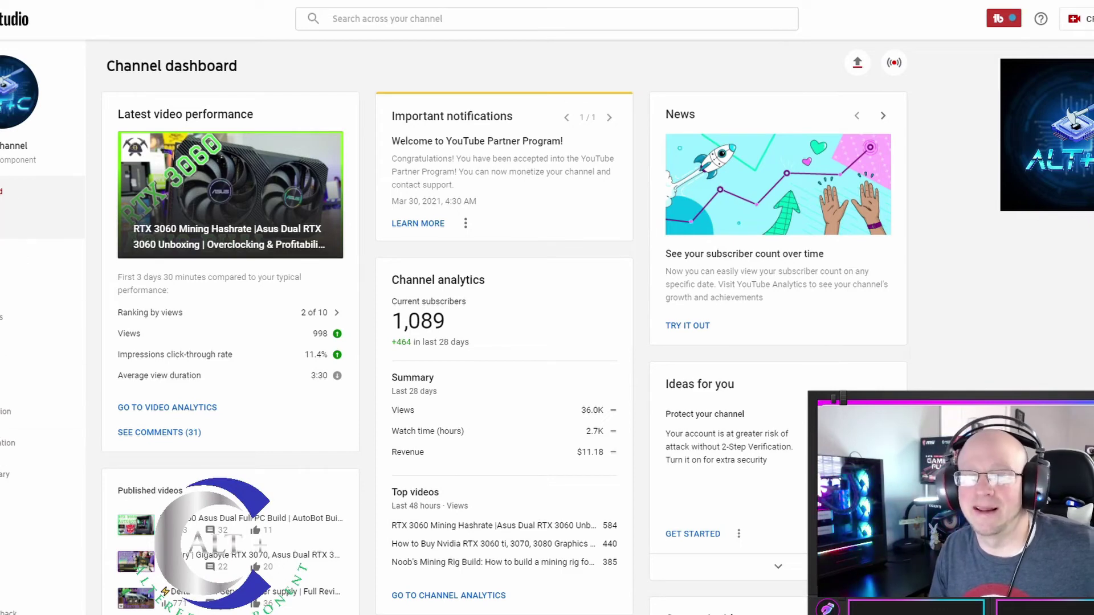
left_click(6, 285)
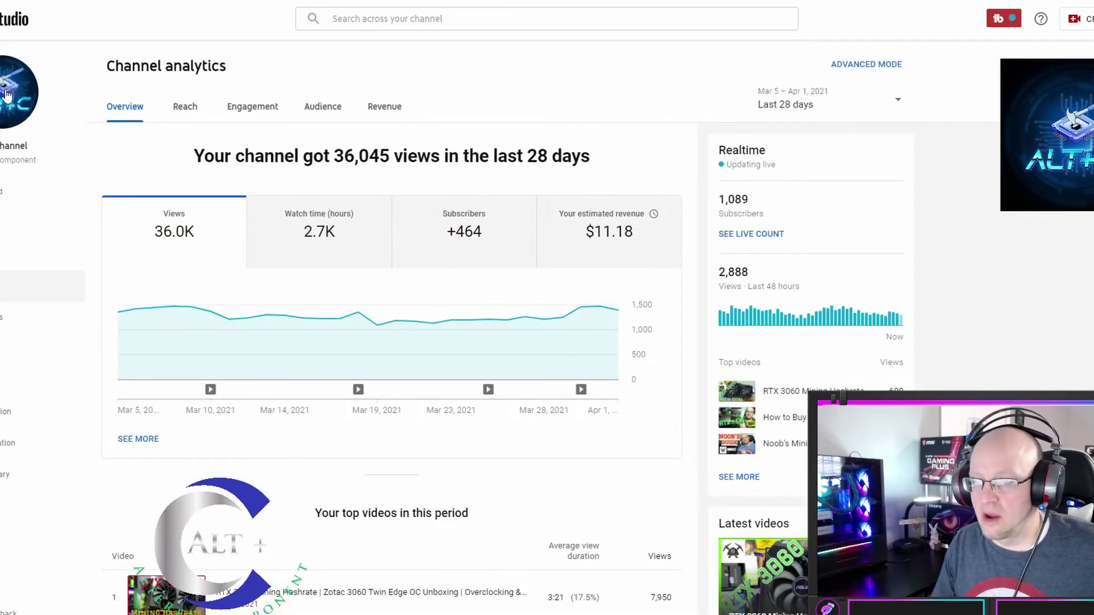
left_click(376, 116)
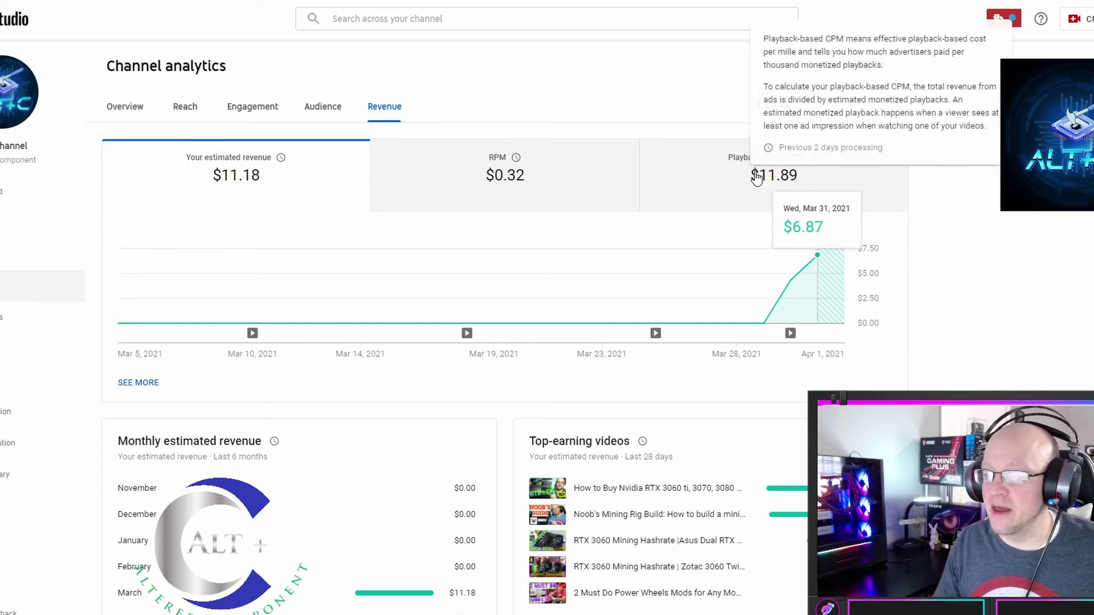
mouse_move(235, 191)
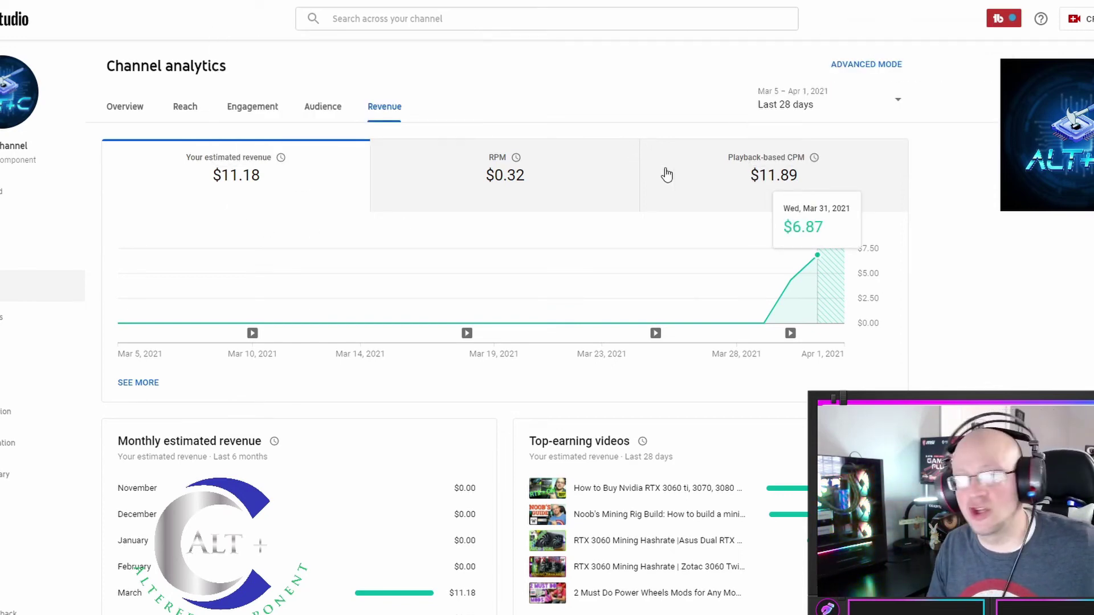
mouse_move(790, 283)
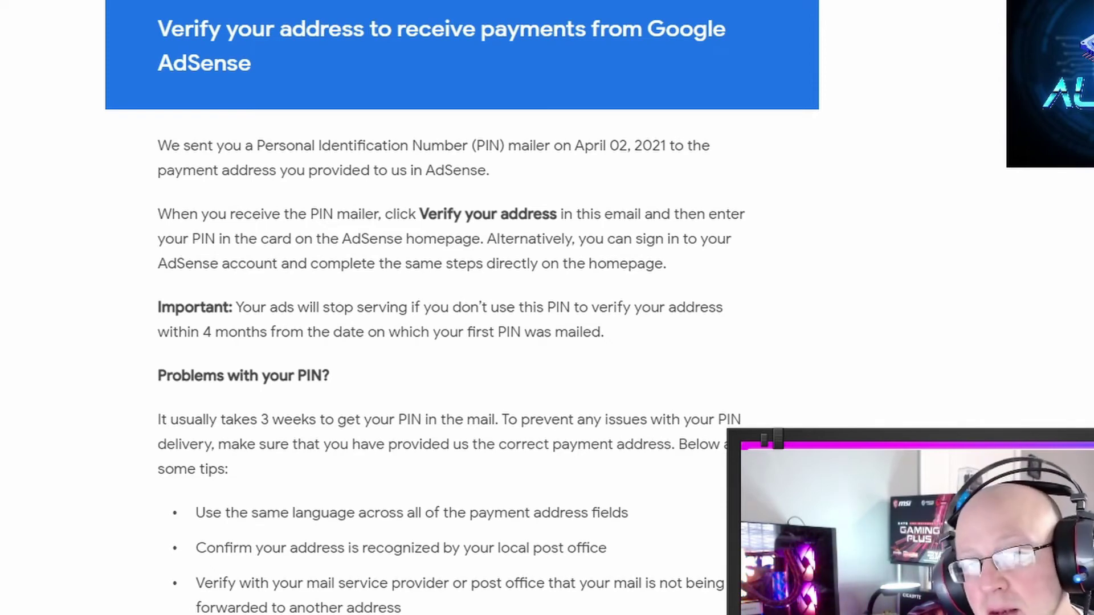
- Scroll the AdSense PIN-mailer email down to the address verification tips
scroll(419, 307, "down", 3)
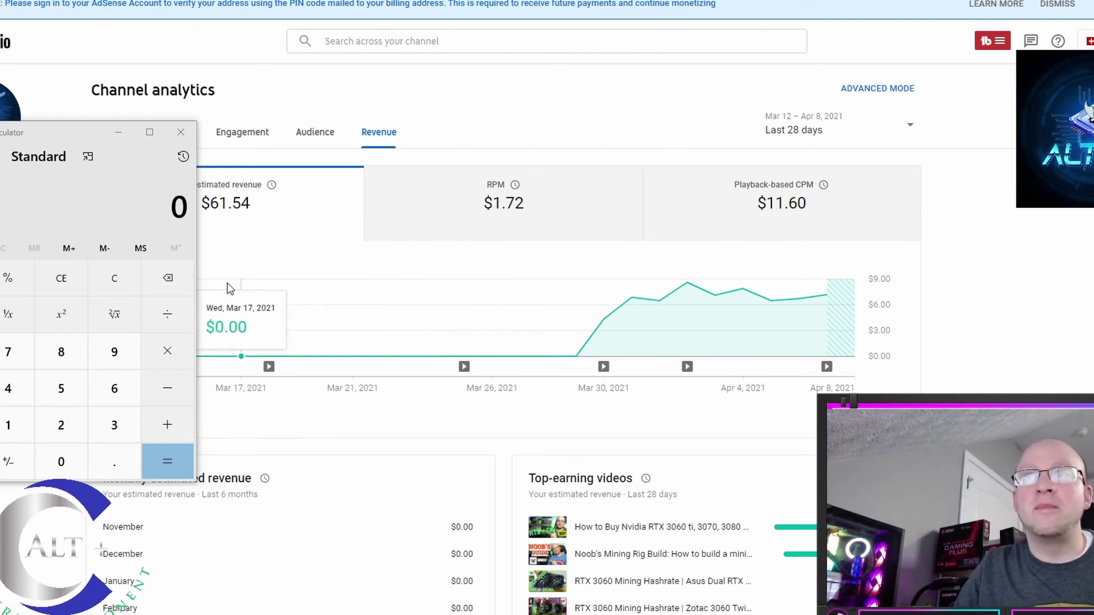
- Subtract 4.31 from 61.54 in Calculator to get 57.23
left_click(118, 399)
left_click(11, 424)
left_click(114, 462)
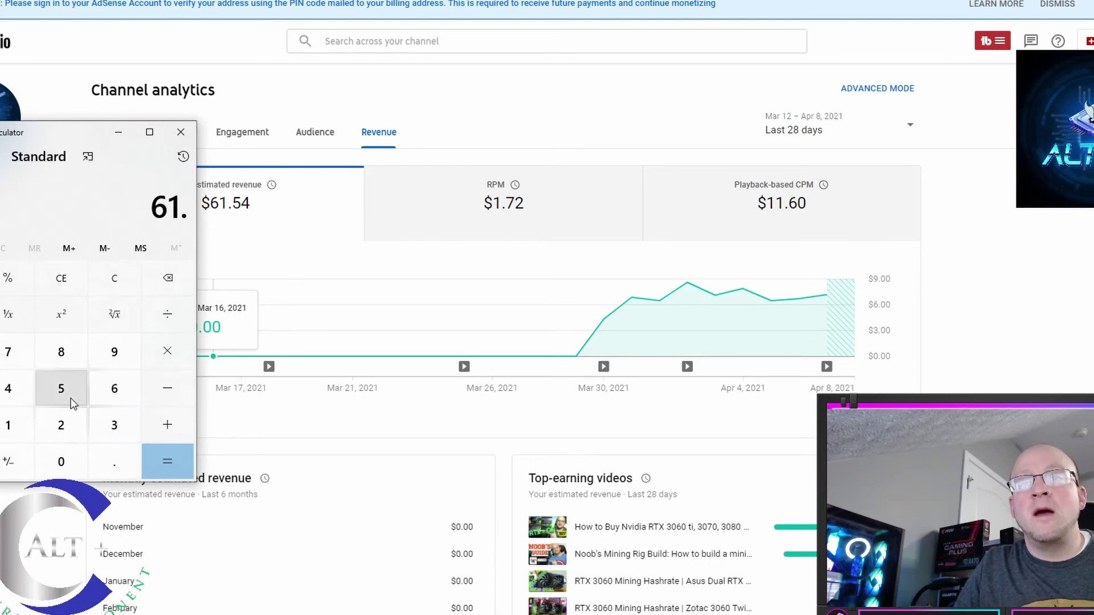
left_click(61, 388)
left_click(22, 399)
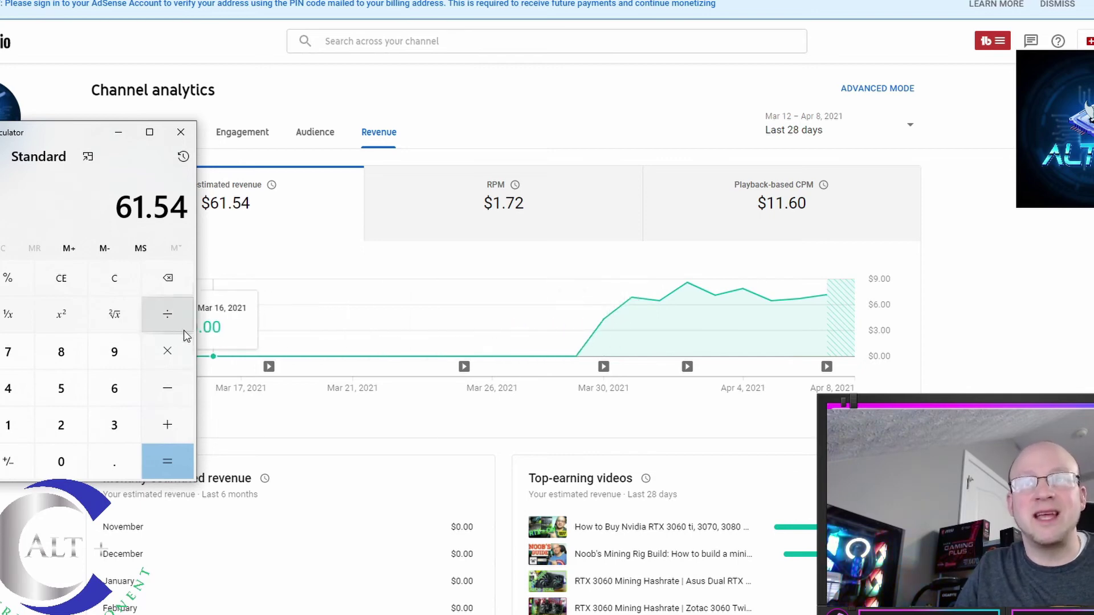
left_click(181, 390)
left_click(25, 395)
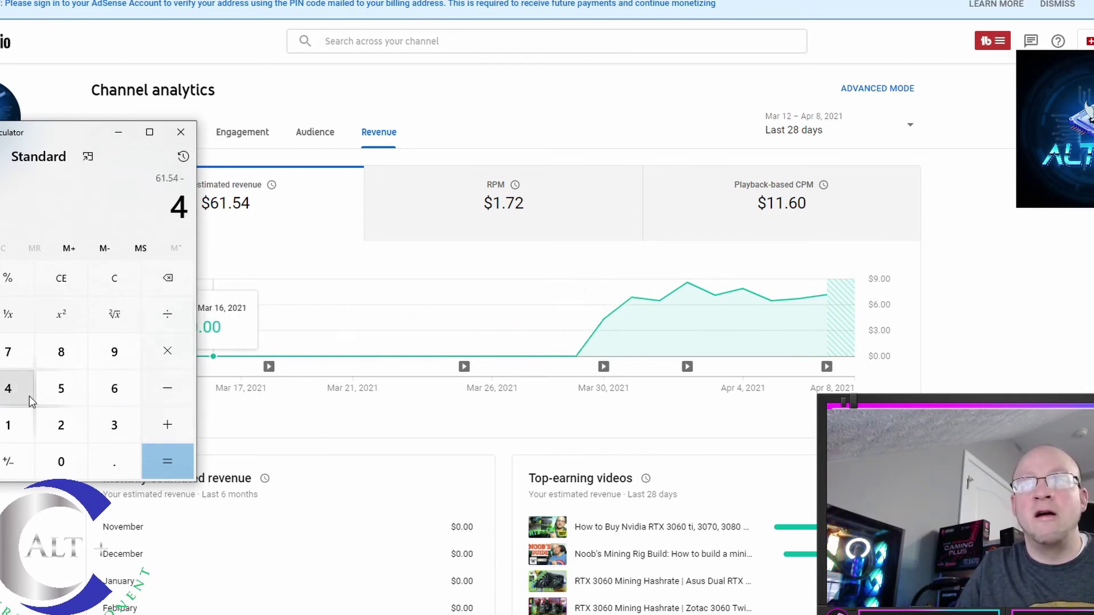
left_click(113, 462)
left_click(104, 432)
left_click(11, 426)
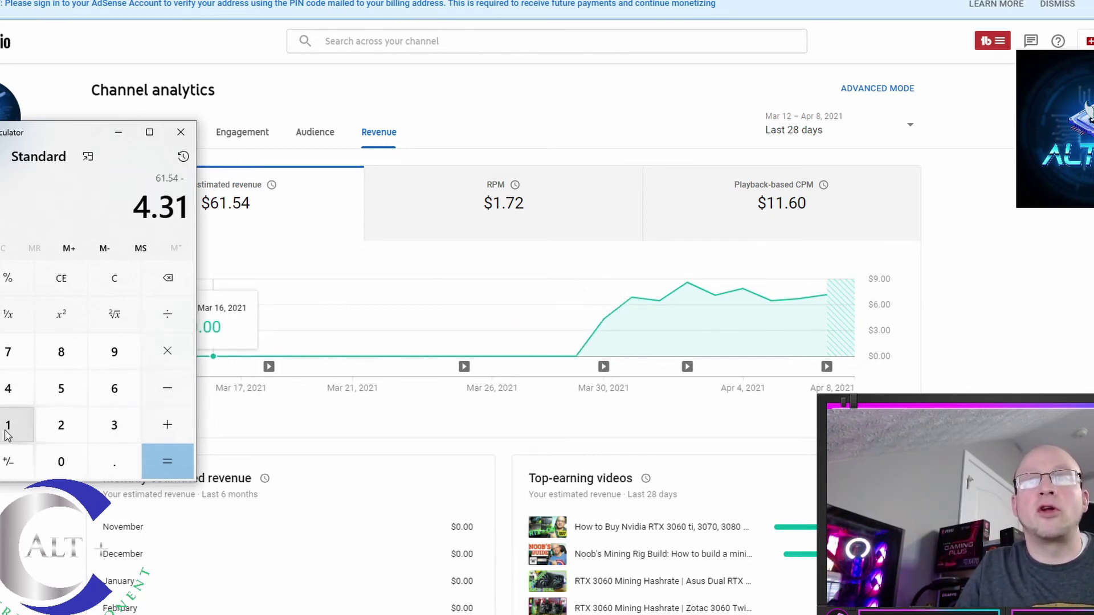
left_click(156, 462)
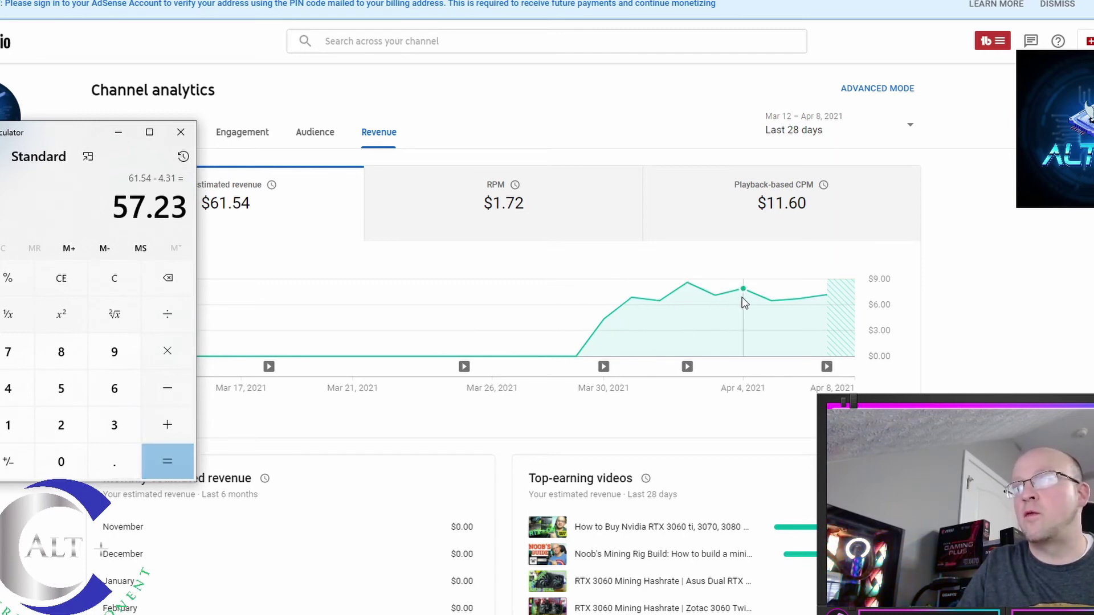
- Divide 57.23 by 8 days for a daily average of 7.15375
mouse_move(810, 298)
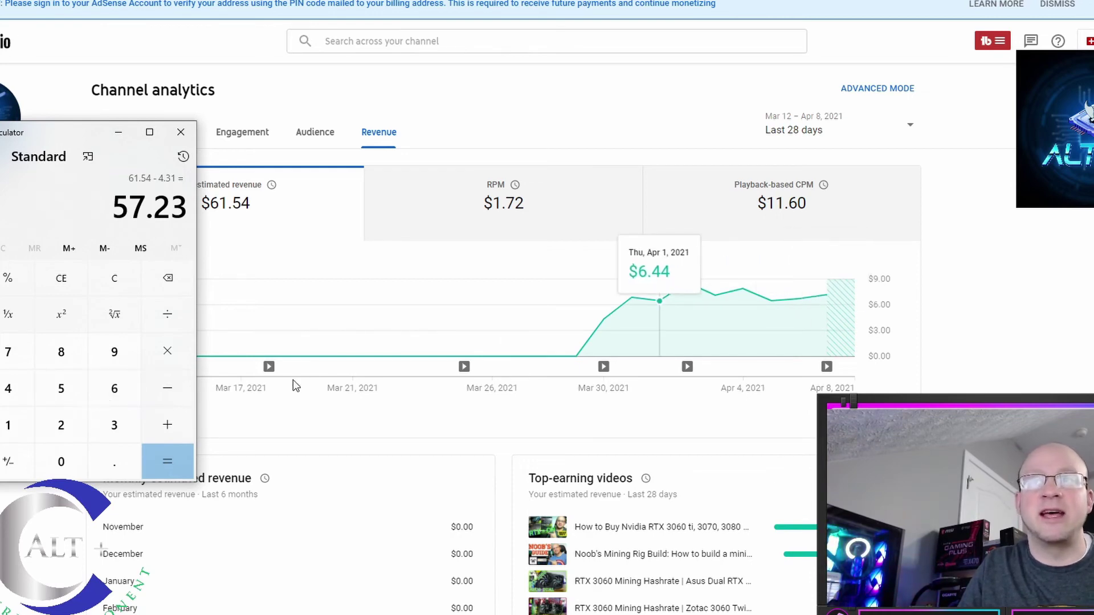
left_click(167, 314)
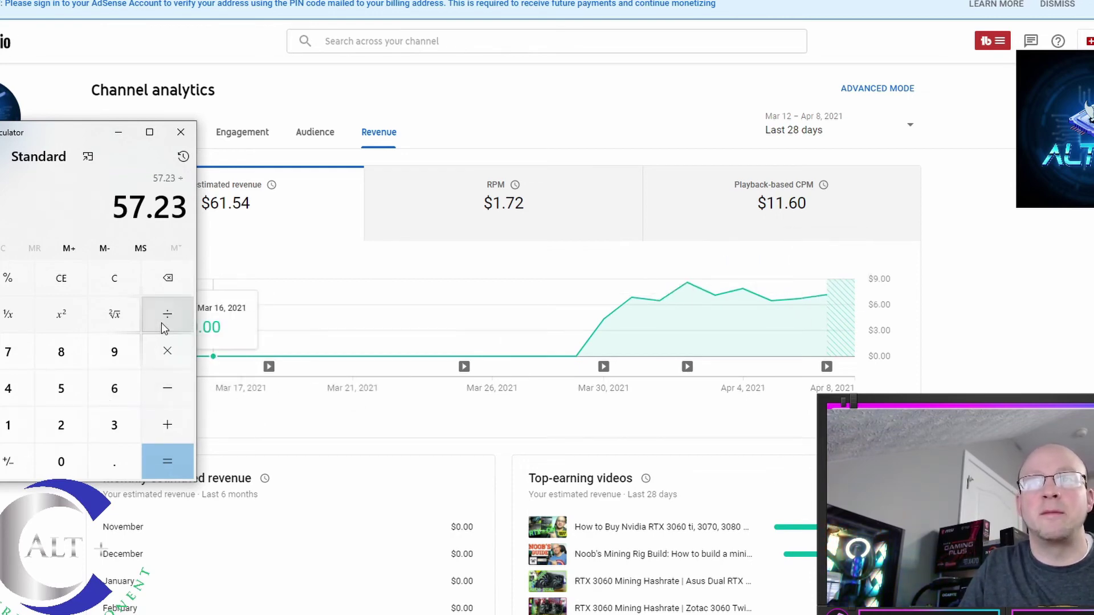
left_click(66, 365)
left_click(165, 462)
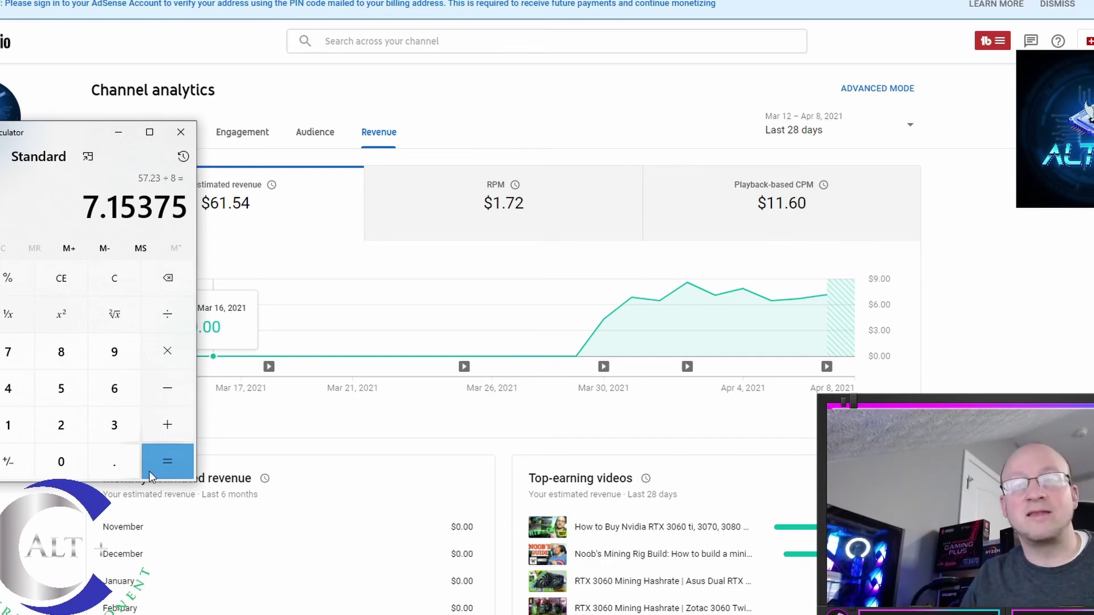
- Multiply the daily average by 365 to project 2,611.11875 yearly
left_click(164, 352)
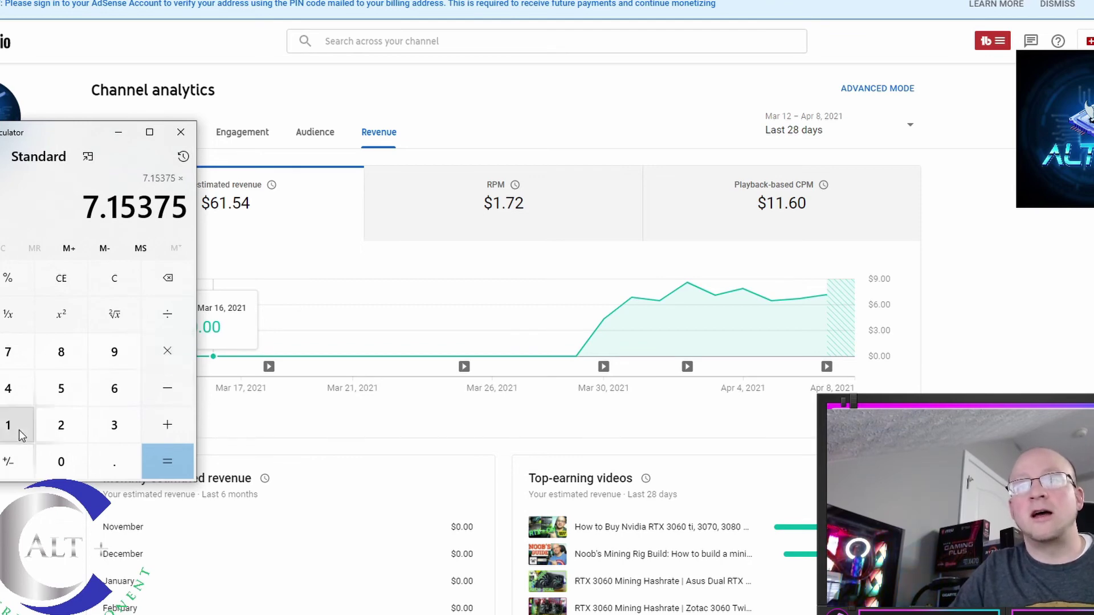
left_click(130, 421)
left_click(114, 389)
left_click(75, 393)
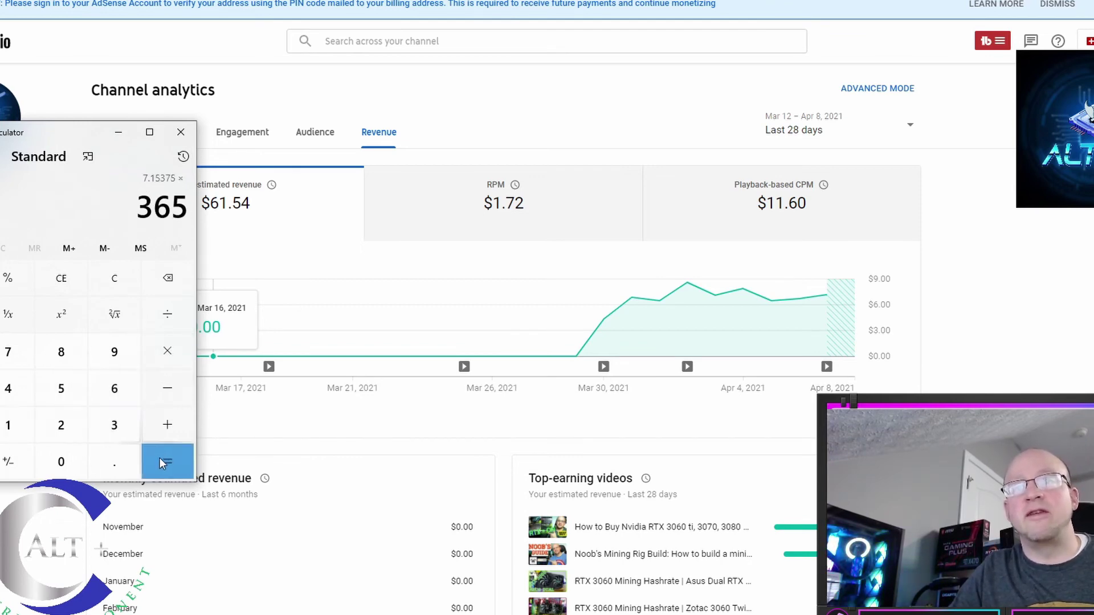
left_click(157, 460)
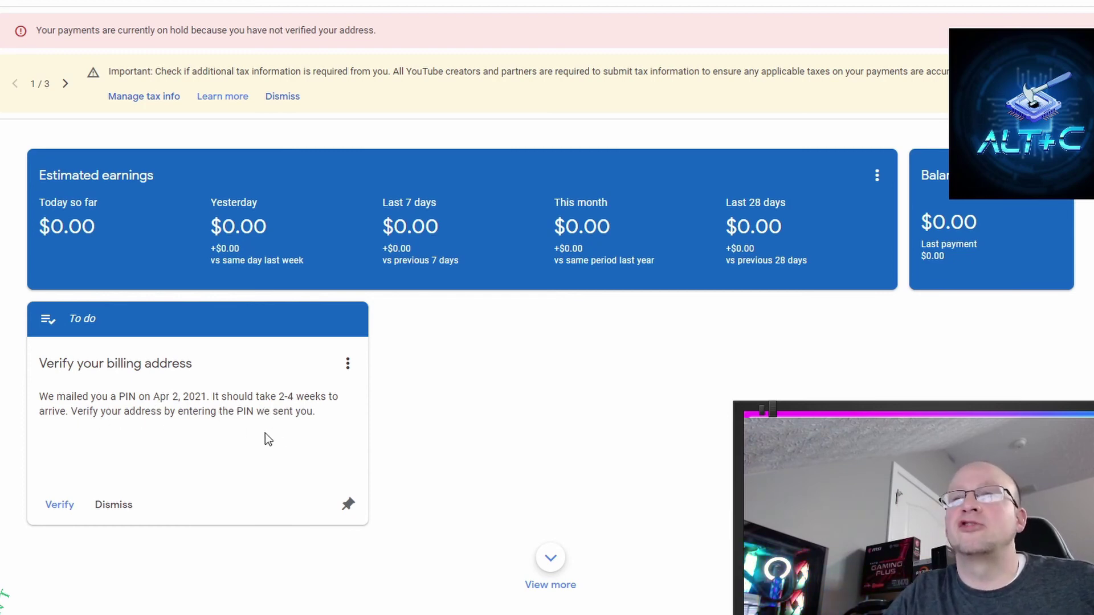
- Start verifying the billing address and type the mailed PIN into Your PIN
left_click(50, 507)
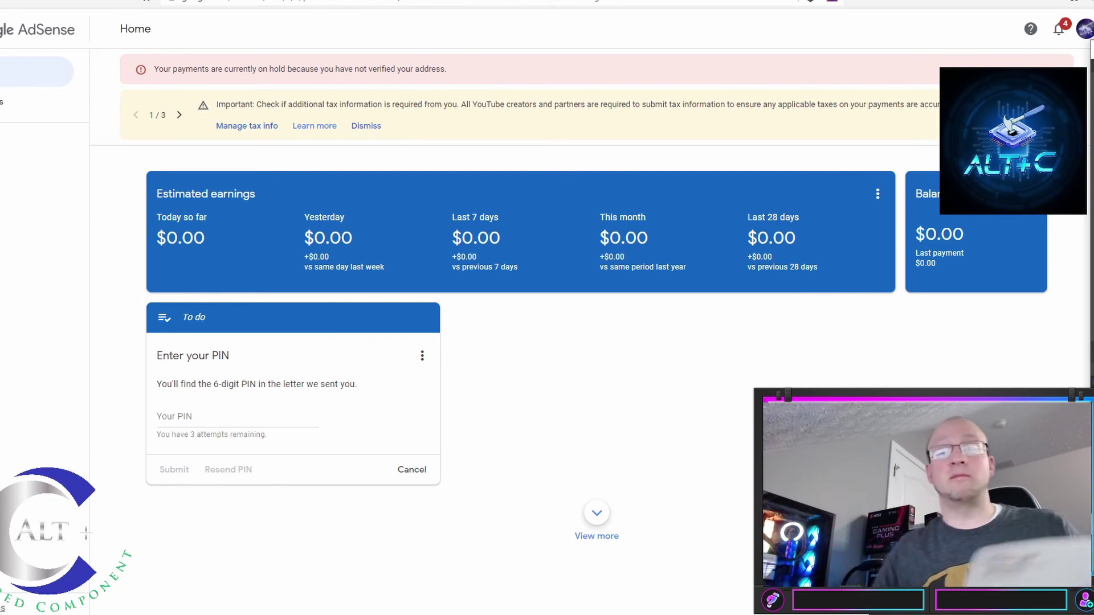
left_click(228, 417)
type("3")
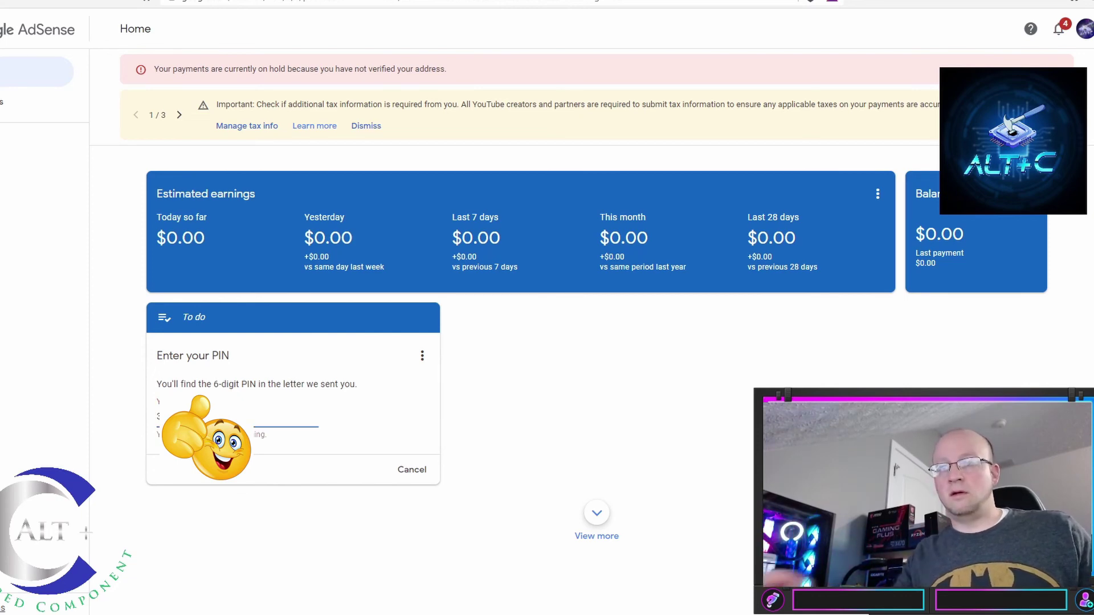
- Submit the PIN to verify the billing address
left_click(167, 470)
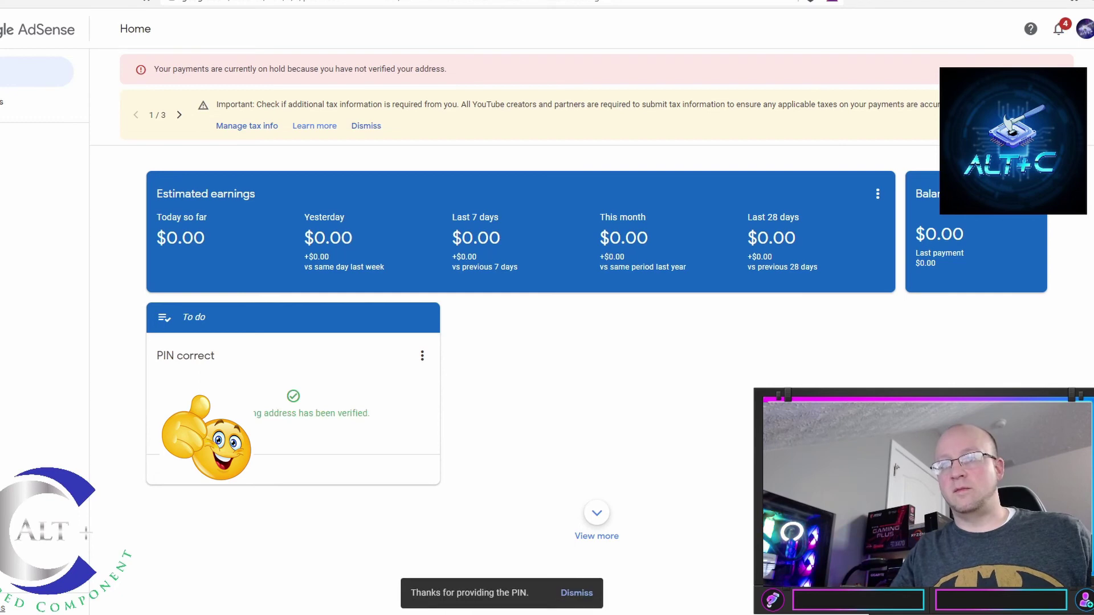